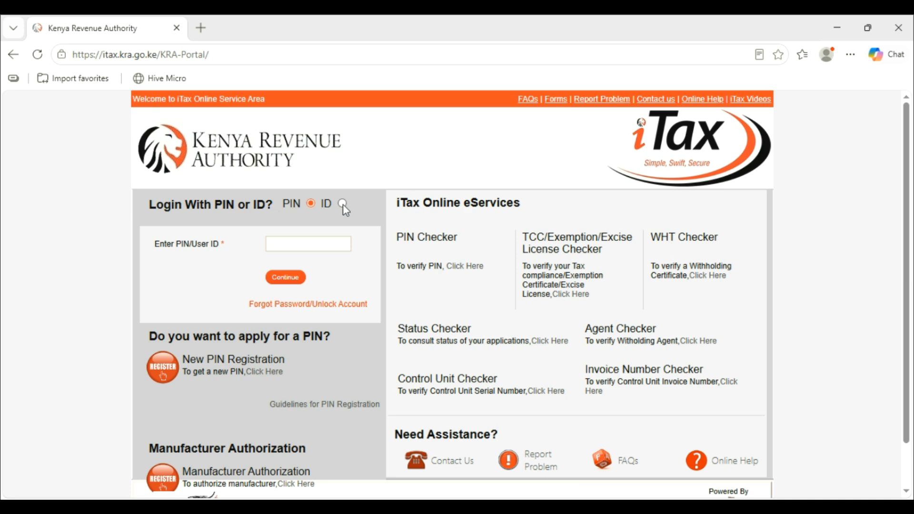
# - Log in to iTax with the National ID, the account password and the security stamp answer
pyautogui.click(343, 203)
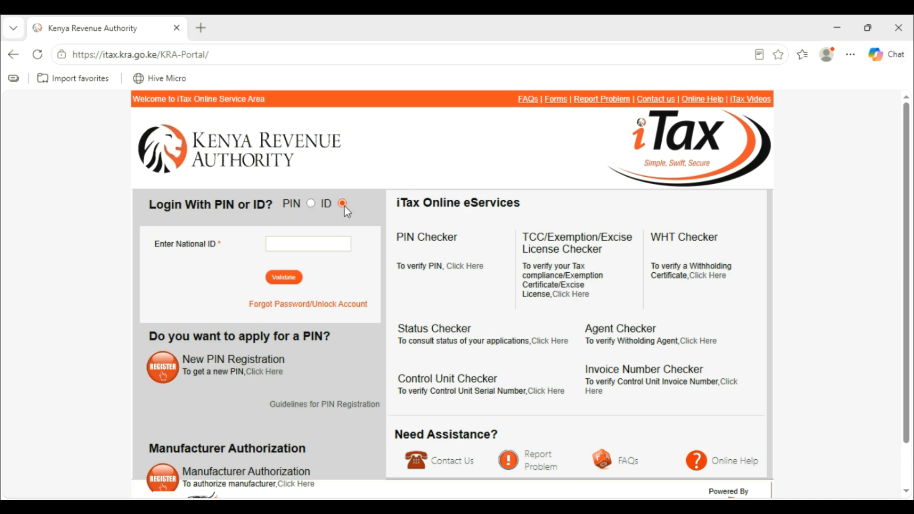
pyautogui.click(298, 244)
pyautogui.write('2')
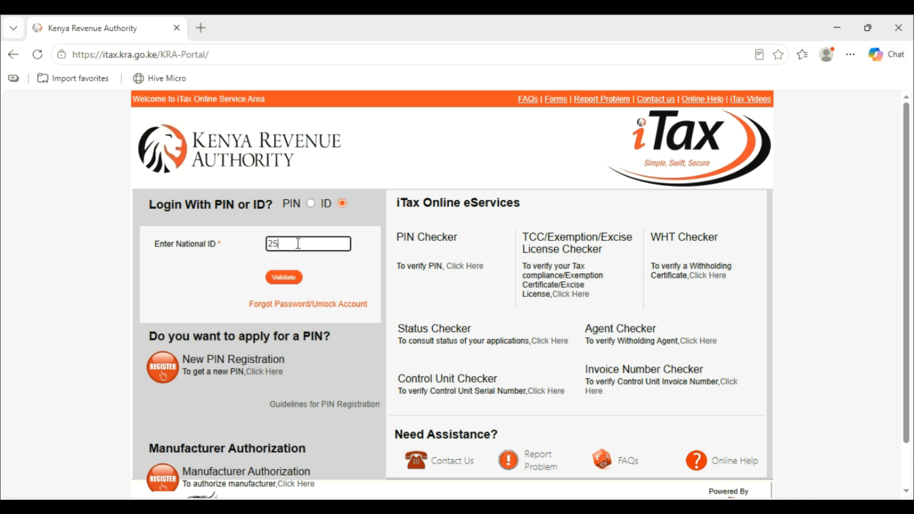
pyautogui.write('5')
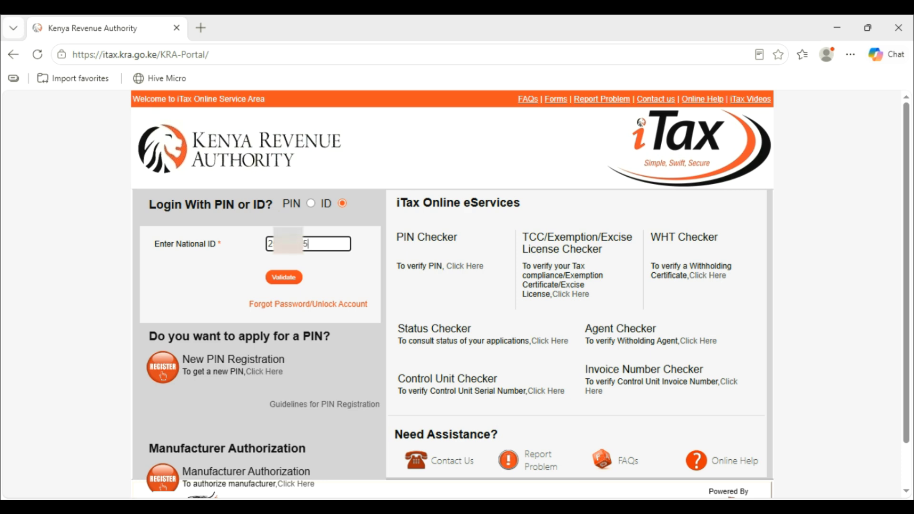
pyautogui.click(282, 277)
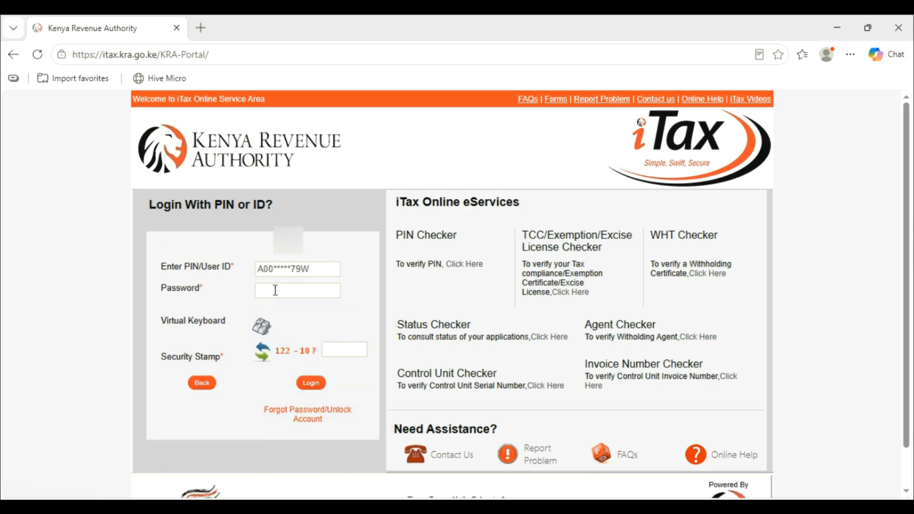
pyautogui.click(275, 290)
pyautogui.write('**')
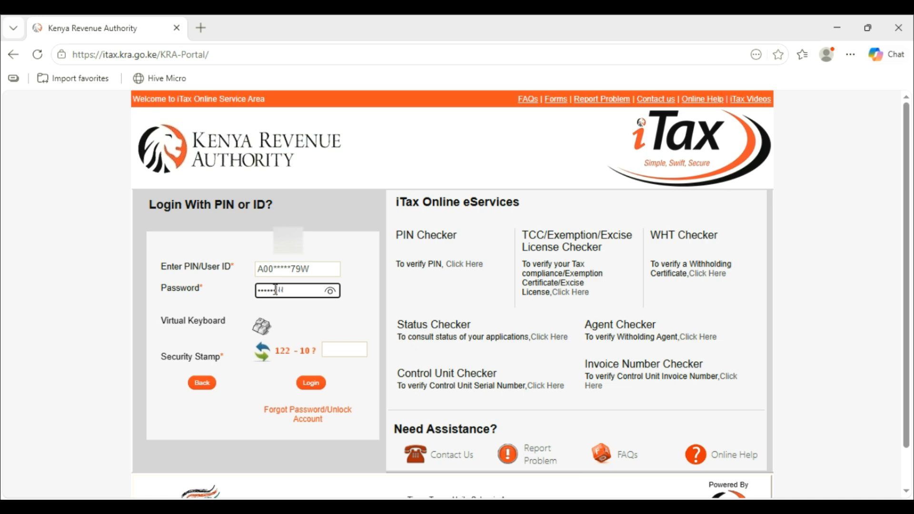
pyautogui.write('**')
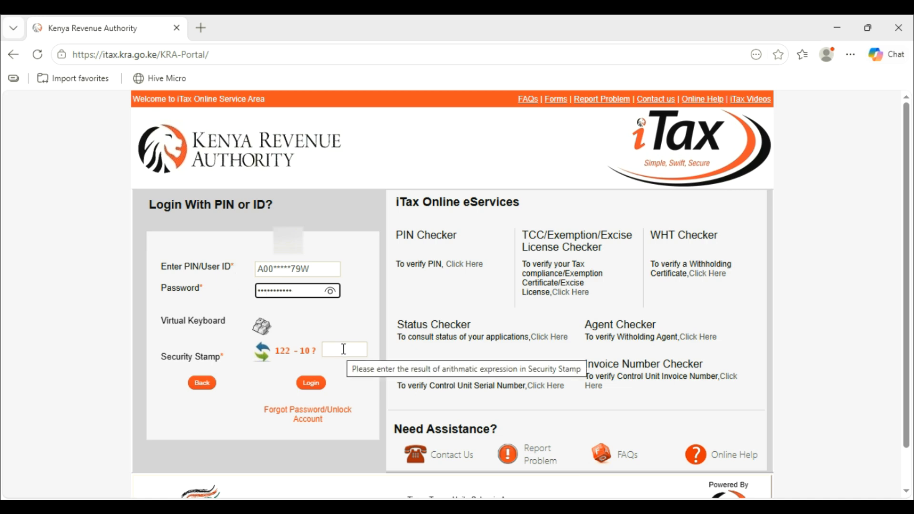
pyautogui.click(343, 349)
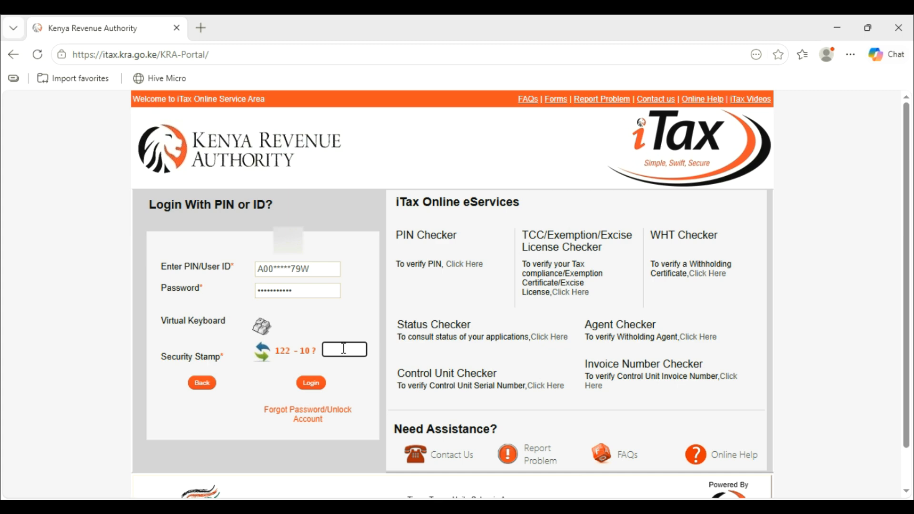
pyautogui.write('112')
pyautogui.click(312, 383)
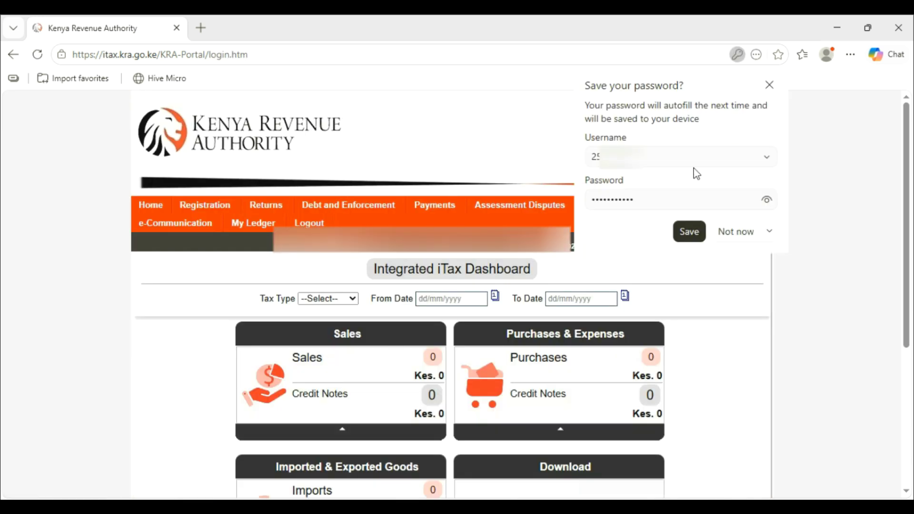
# - Dismiss the save-password prompt and start a File Return for Income Tax - Resident Individual
pyautogui.click(769, 86)
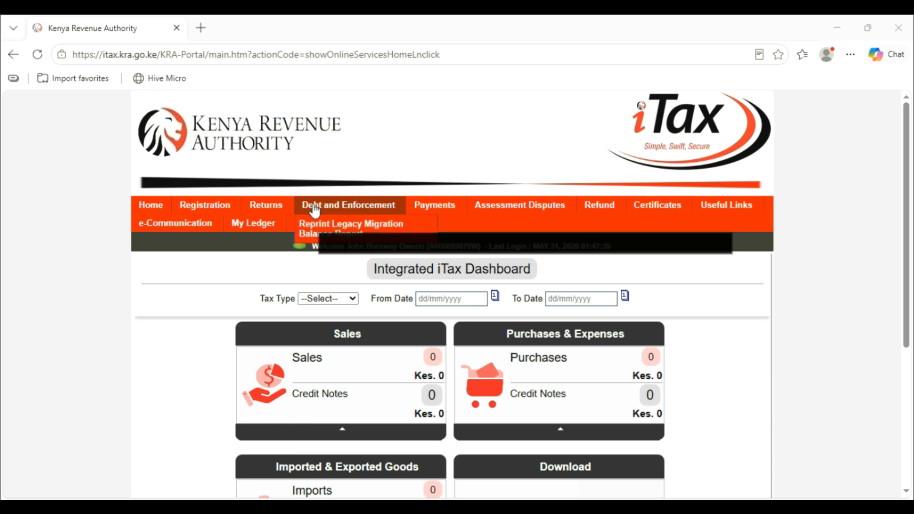
pyautogui.moveTo(257, 218)
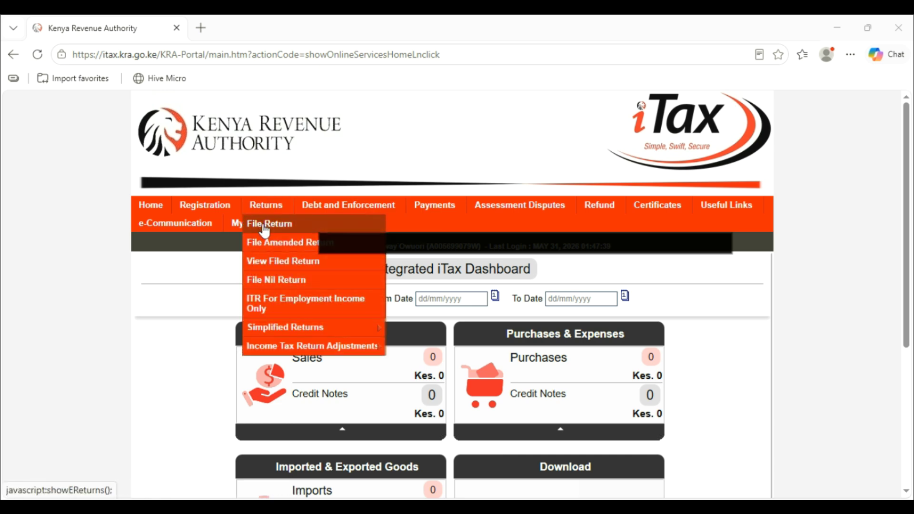
pyautogui.click(262, 223)
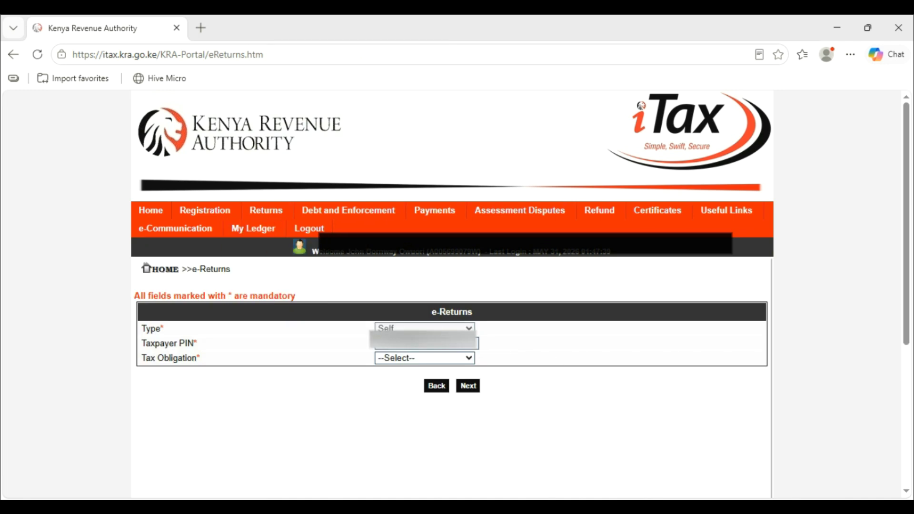
pyautogui.click(453, 361)
pyautogui.click(457, 392)
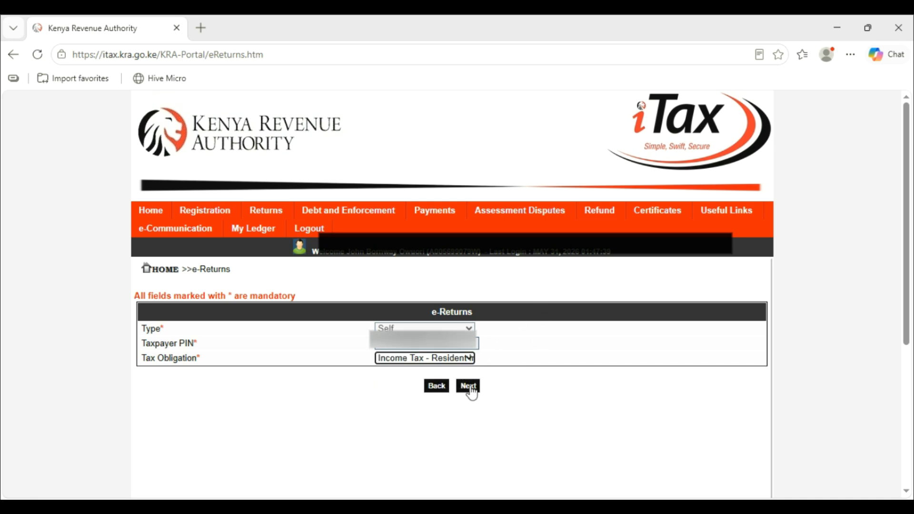
# - Continue to the Resident Individual form and download the Excel return zip to Downloads
pyautogui.click(470, 387)
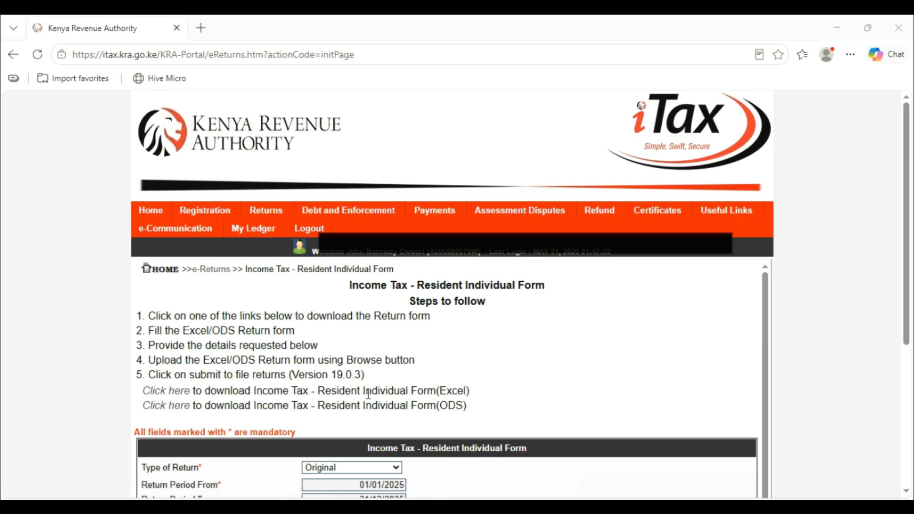
pyautogui.click(175, 398)
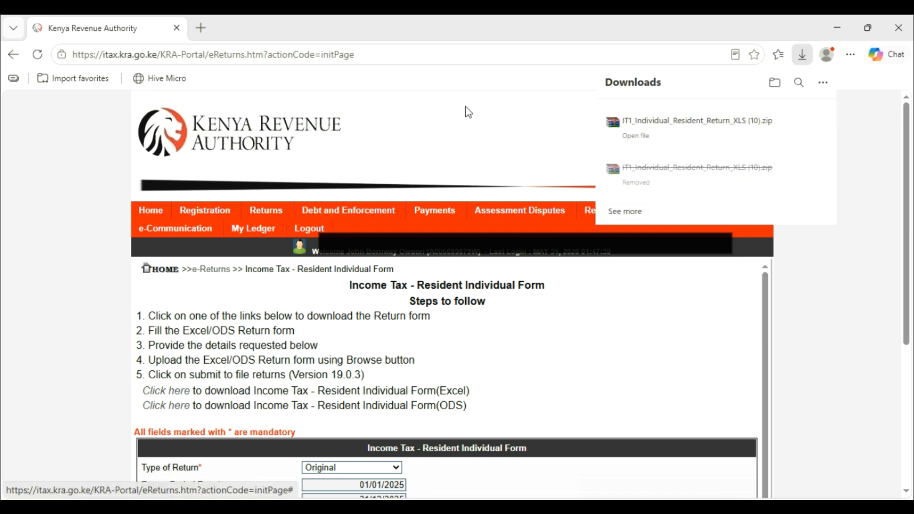
pyautogui.click(235, 479)
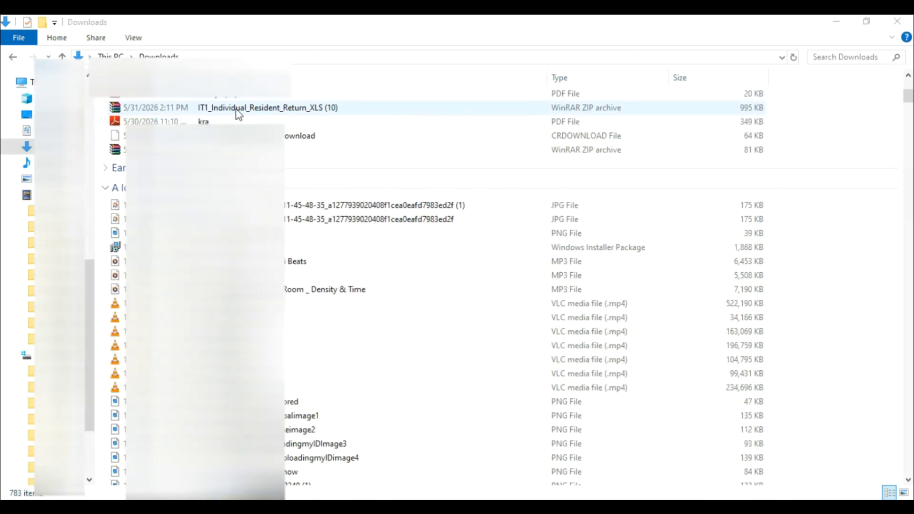
# - Copy the downloaded return zip into a new folder inside Downloads
pyautogui.rightClick(285, 109)
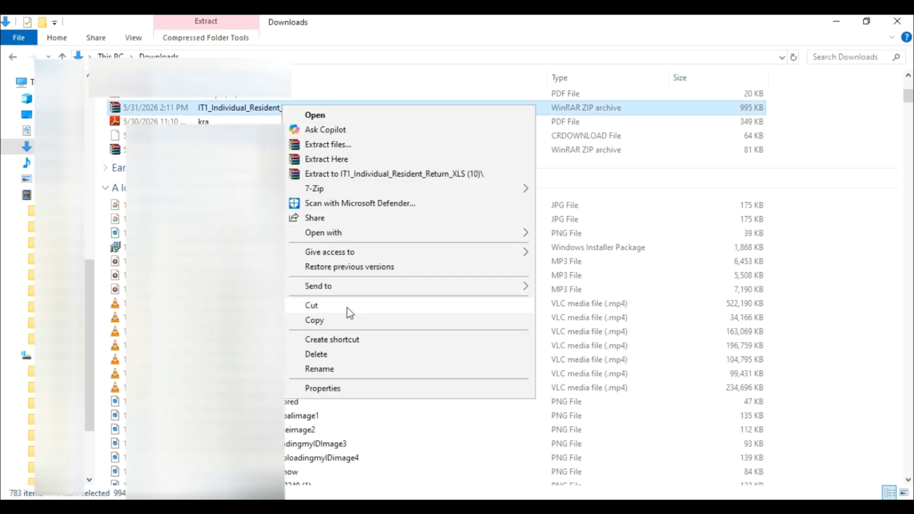
pyautogui.click(349, 324)
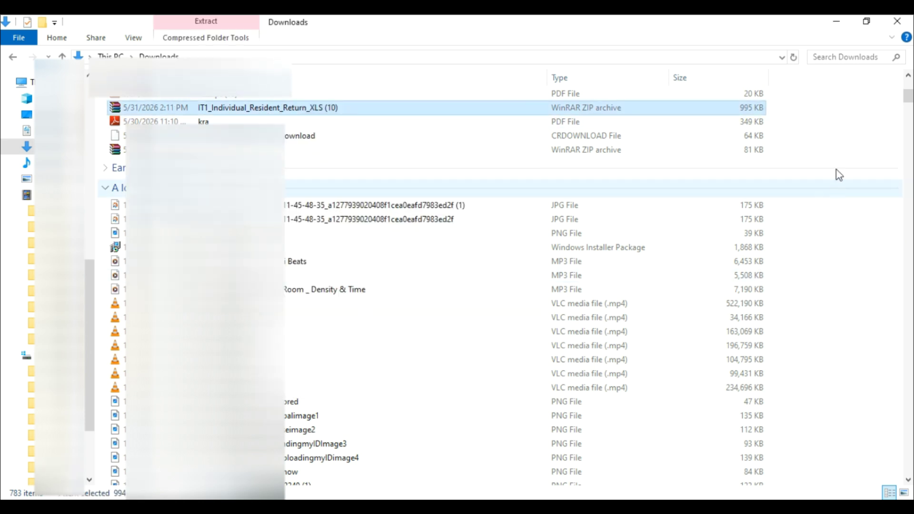
pyautogui.rightClick(838, 90)
pyautogui.moveTo(800, 256)
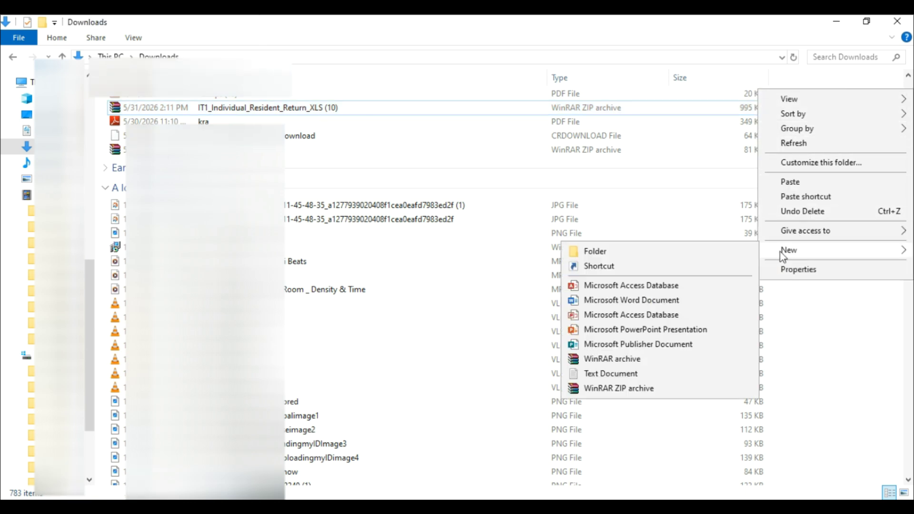
pyautogui.click(661, 250)
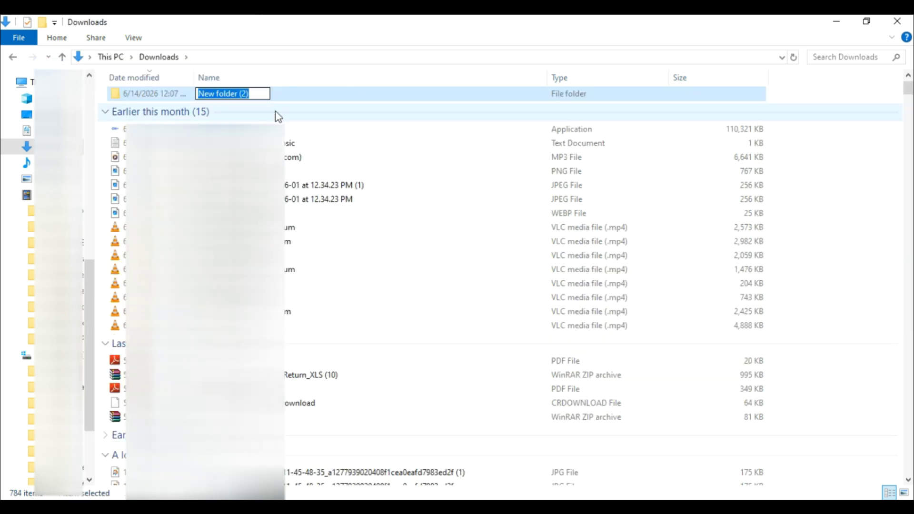
pyautogui.click(162, 97)
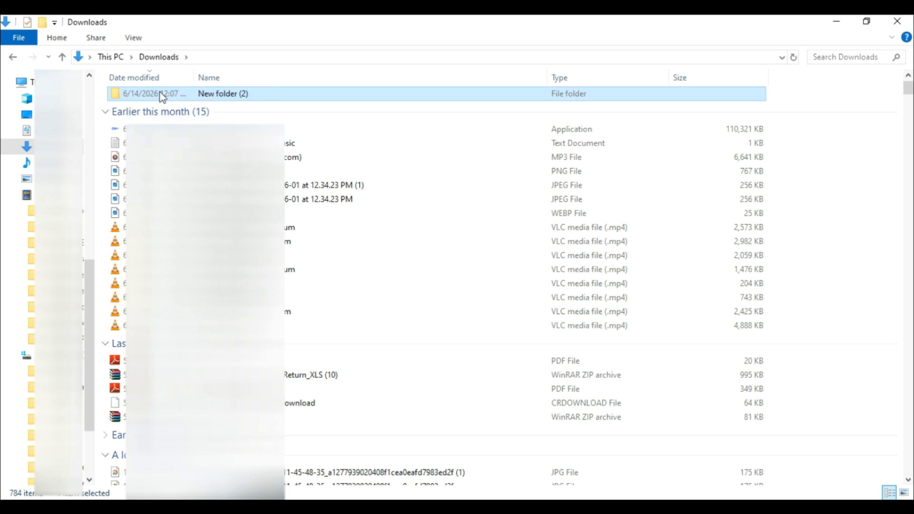
pyautogui.doubleClick(163, 95)
pyautogui.rightClick(166, 105)
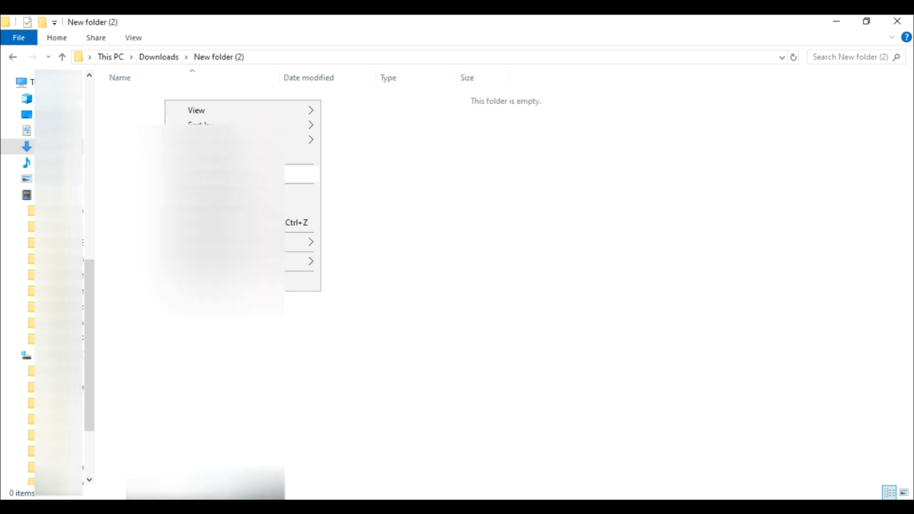
pyautogui.click(206, 197)
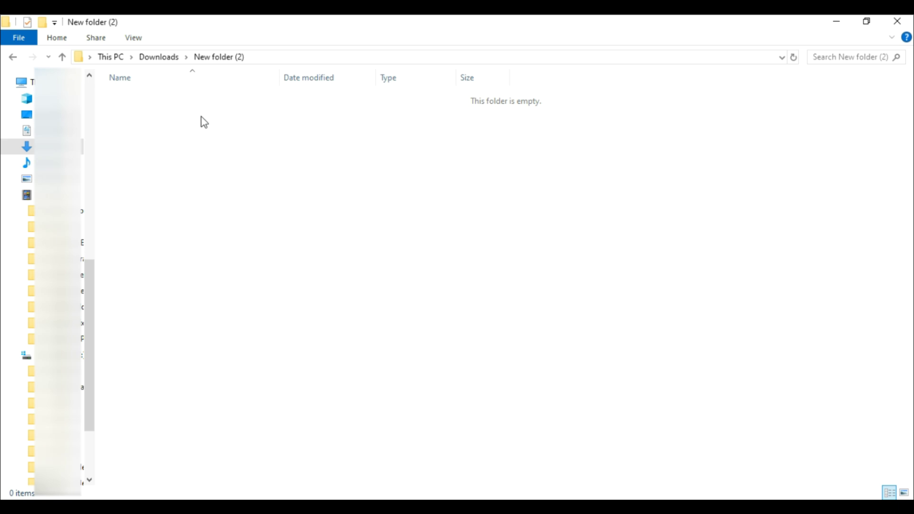
# - Extract the zip there and open IT1_Individual_Resident_Return_XLS with Excel
pyautogui.rightClick(218, 98)
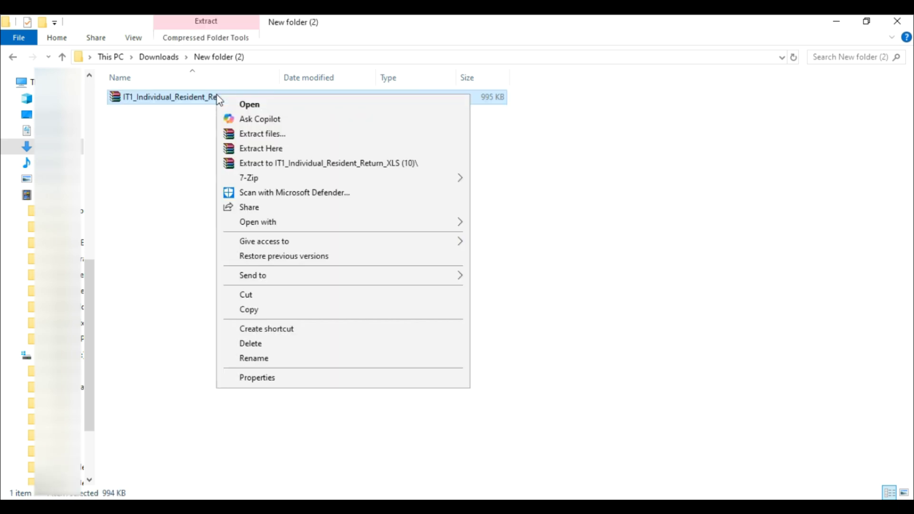
pyautogui.click(281, 149)
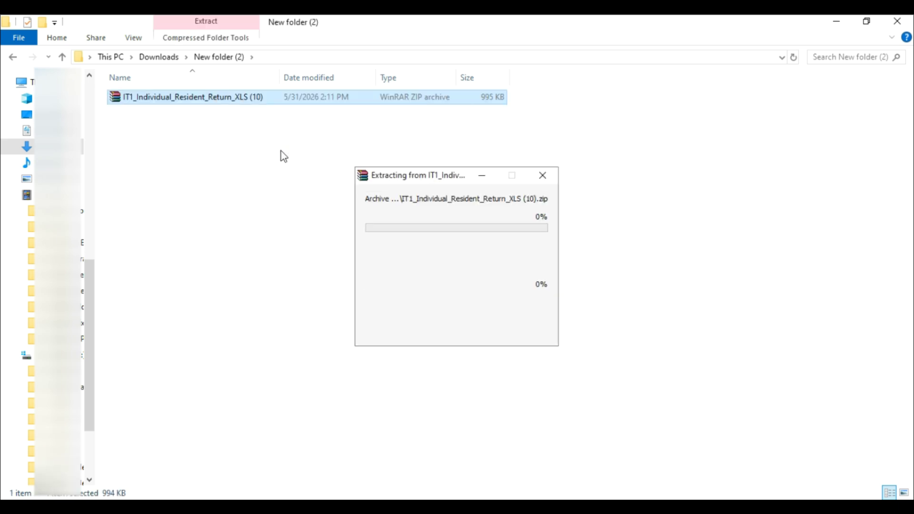
pyautogui.rightClick(263, 98)
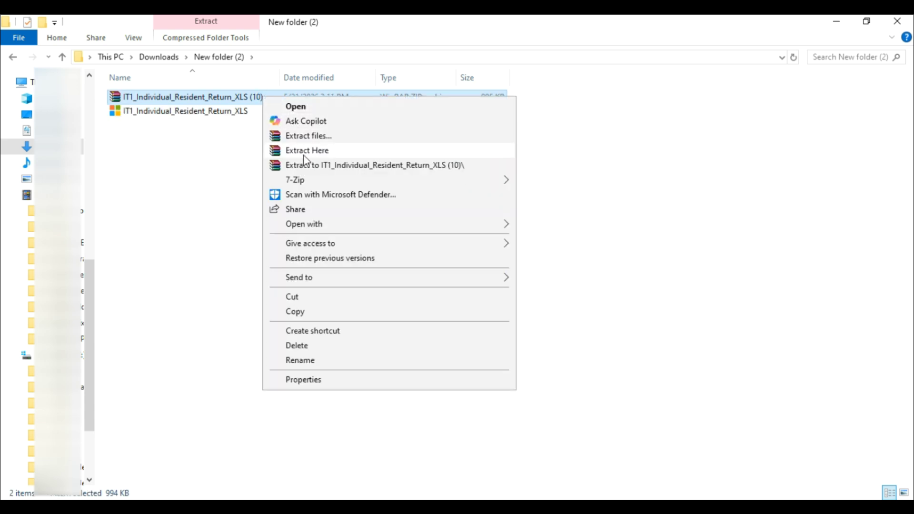
pyautogui.click(208, 135)
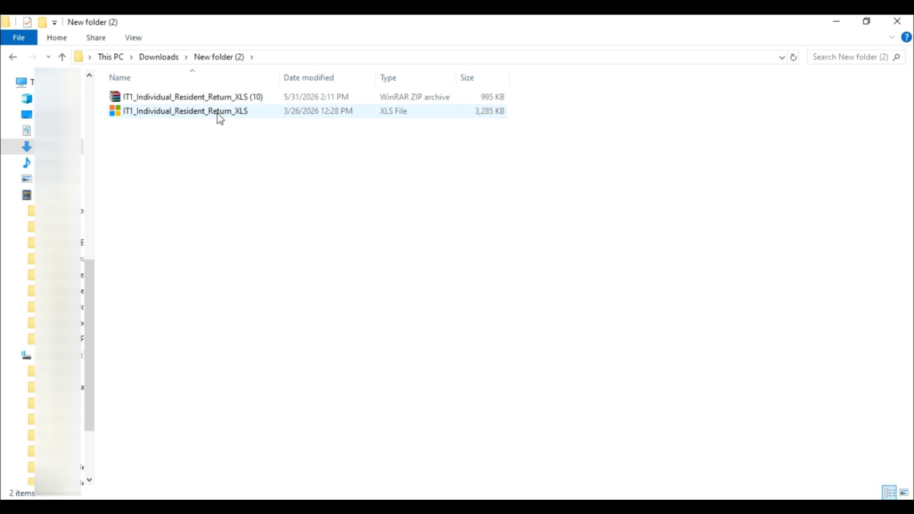
pyautogui.click(217, 114)
pyautogui.rightClick(220, 118)
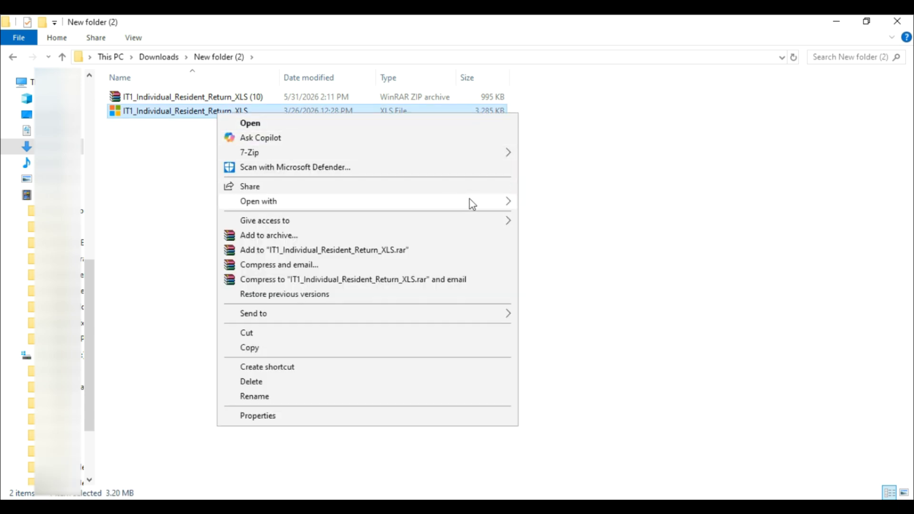
pyautogui.moveTo(467, 201)
pyautogui.click(548, 208)
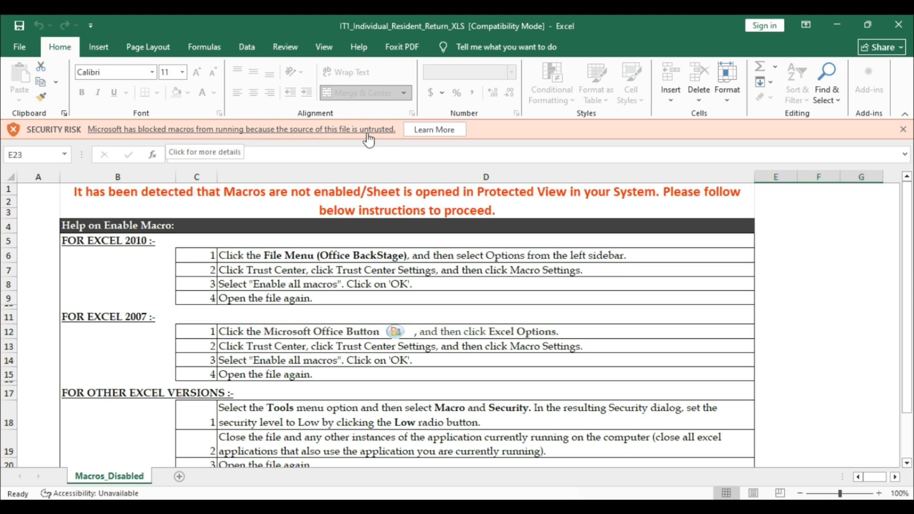
# - Set Trust Center Macro Settings to Enable all macros and close Excel Options
pyautogui.click(904, 129)
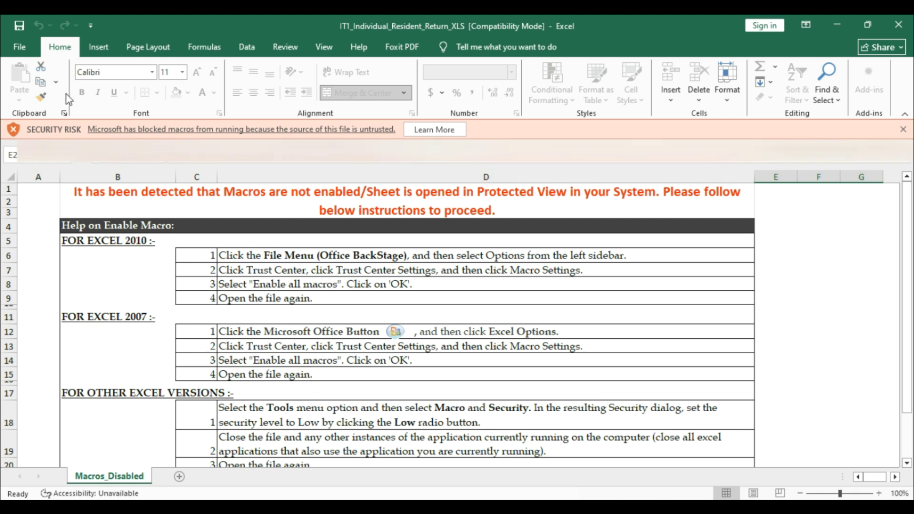
pyautogui.click(20, 47)
pyautogui.click(50, 488)
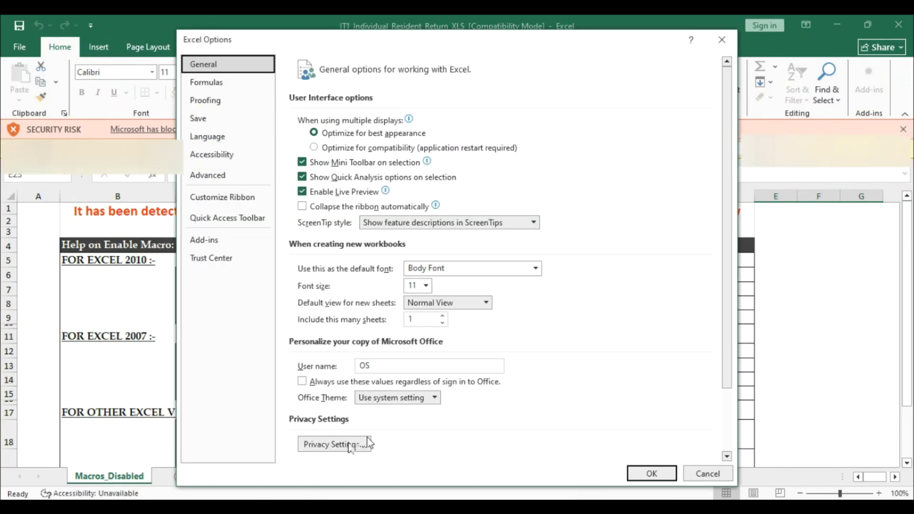
pyautogui.click(224, 257)
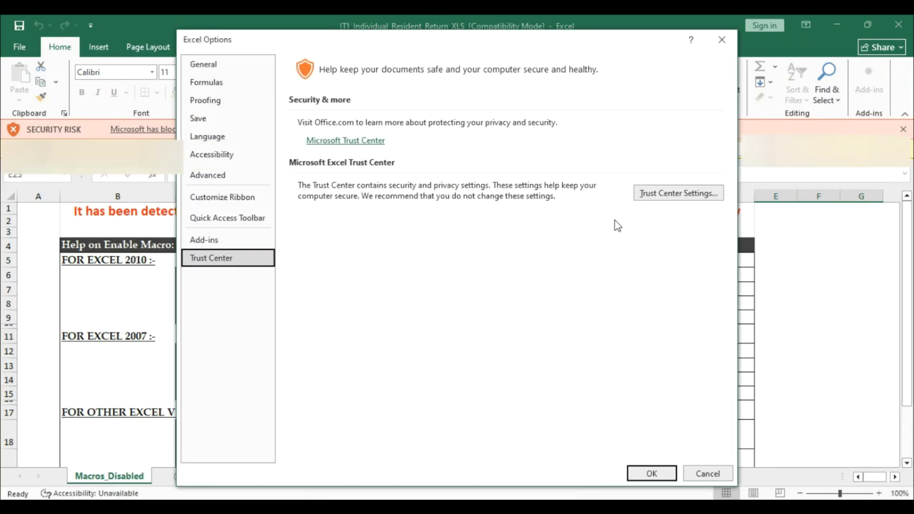
pyautogui.click(678, 197)
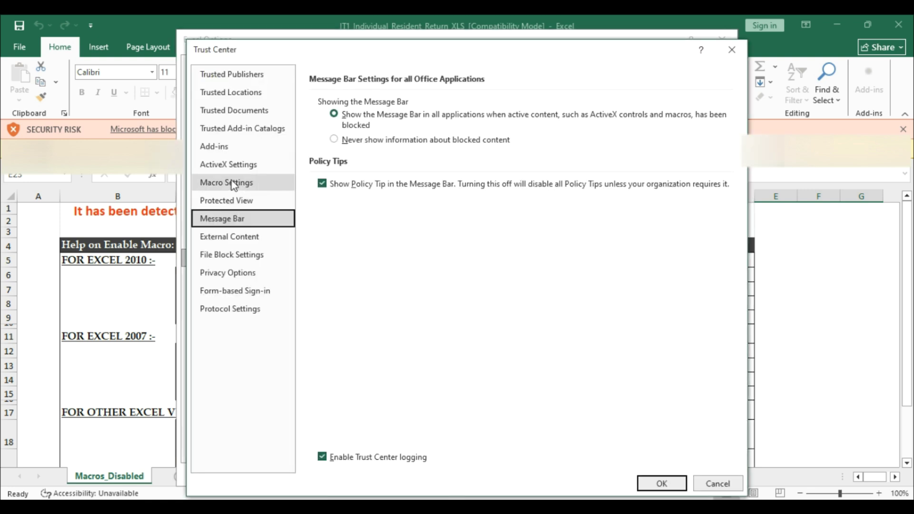
pyautogui.click(231, 183)
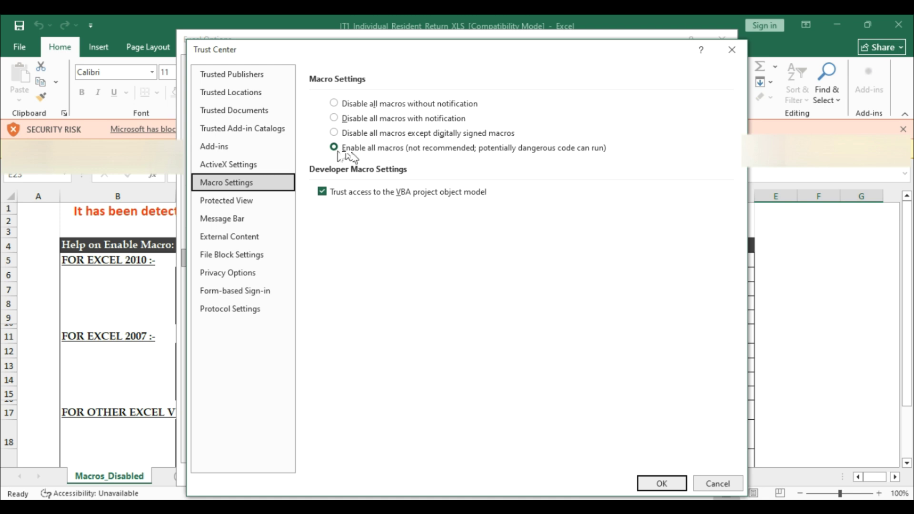
pyautogui.click(336, 149)
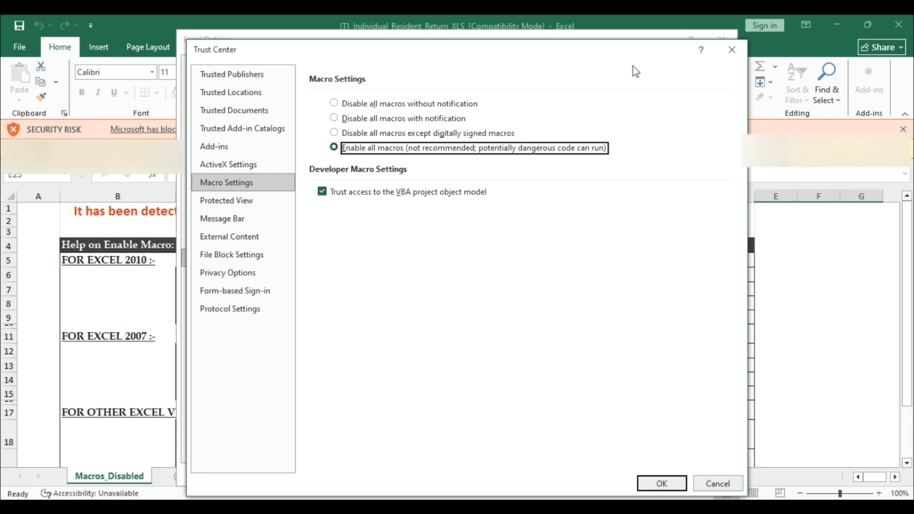
pyautogui.click(662, 484)
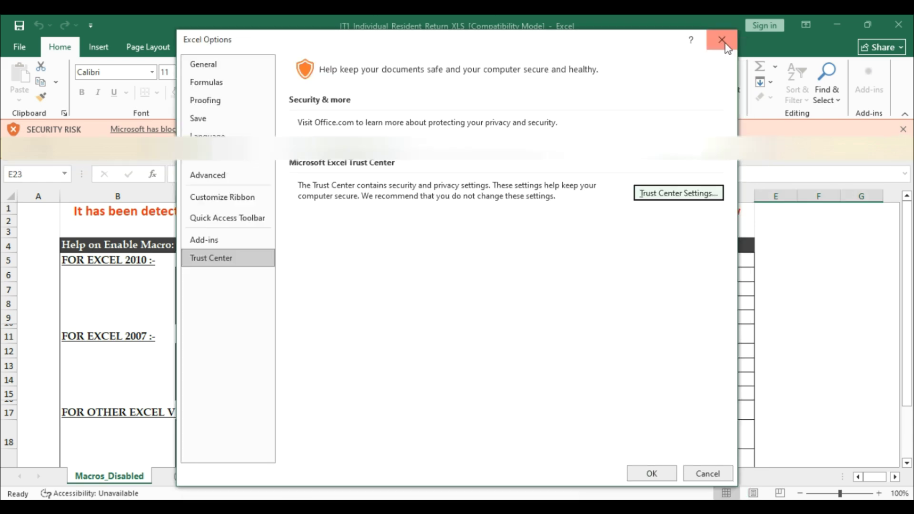
pyautogui.click(722, 40)
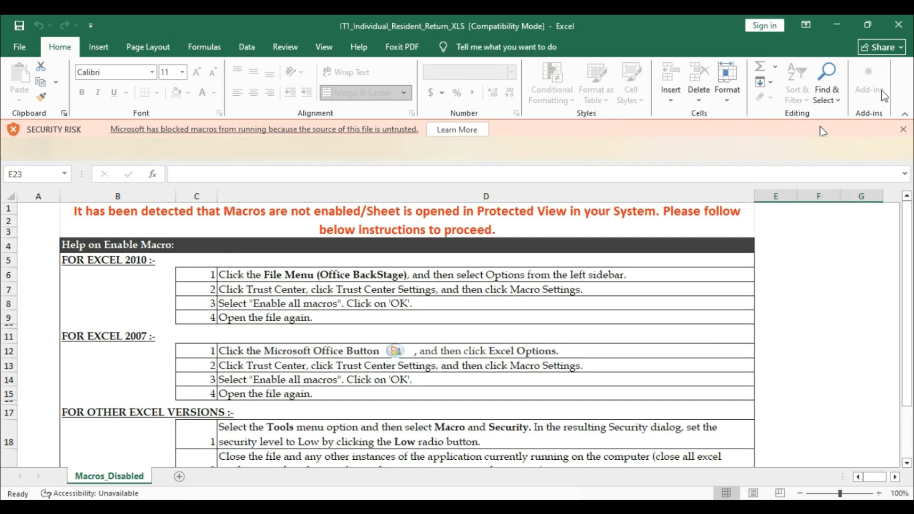
# - Close Excel, then tick Unblock in the return workbook's Properties and apply it
pyautogui.click(909, 25)
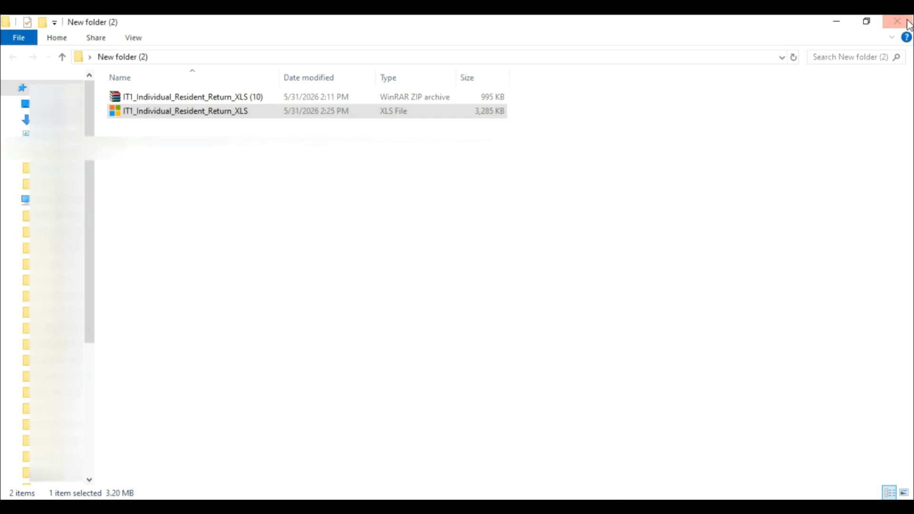
pyautogui.rightClick(179, 115)
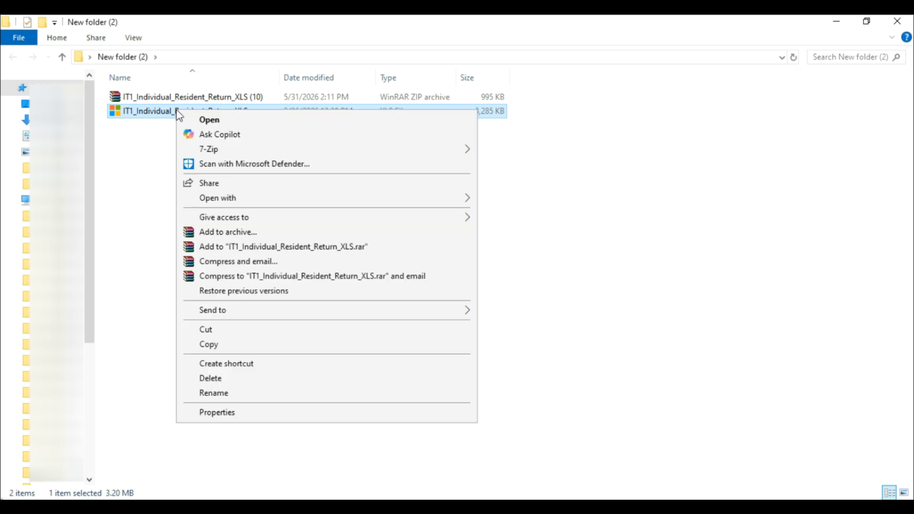
pyautogui.click(231, 414)
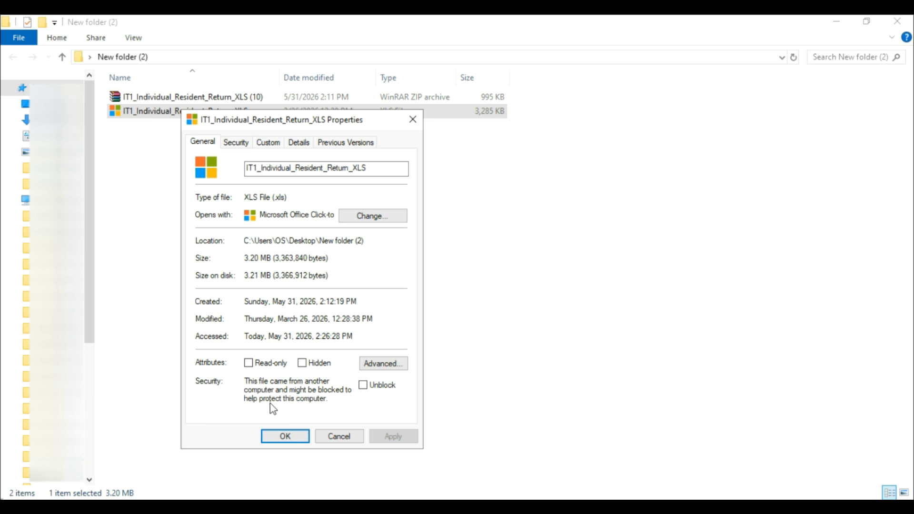
pyautogui.click(363, 386)
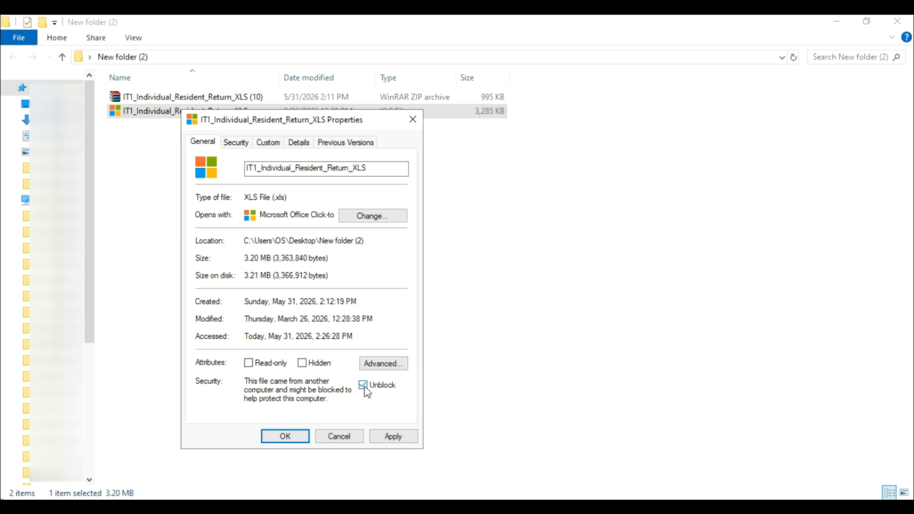
pyautogui.click(398, 438)
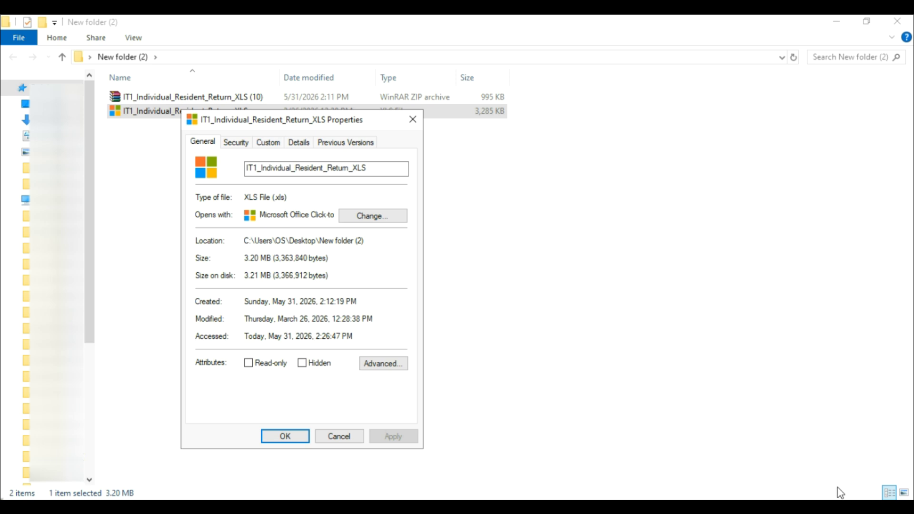
pyautogui.click(284, 436)
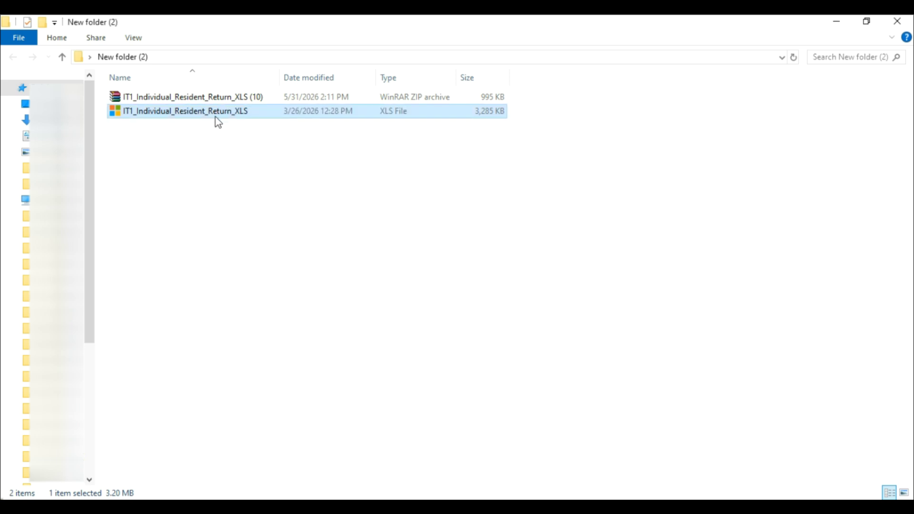
# - Open the return workbook in Excel and dismiss the 'Do not cut and paste' warning
pyautogui.doubleClick(213, 114)
pyautogui.rightClick(213, 112)
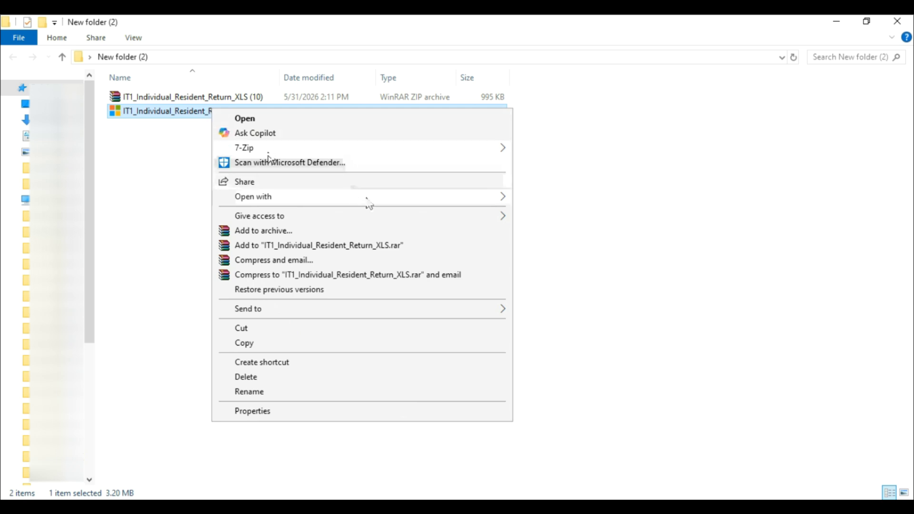
pyautogui.moveTo(469, 198)
pyautogui.click(541, 202)
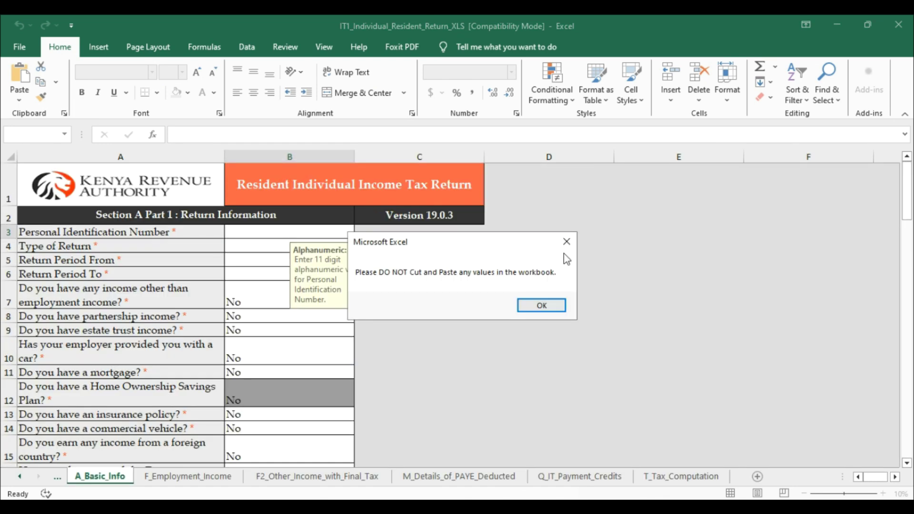
pyautogui.click(569, 250)
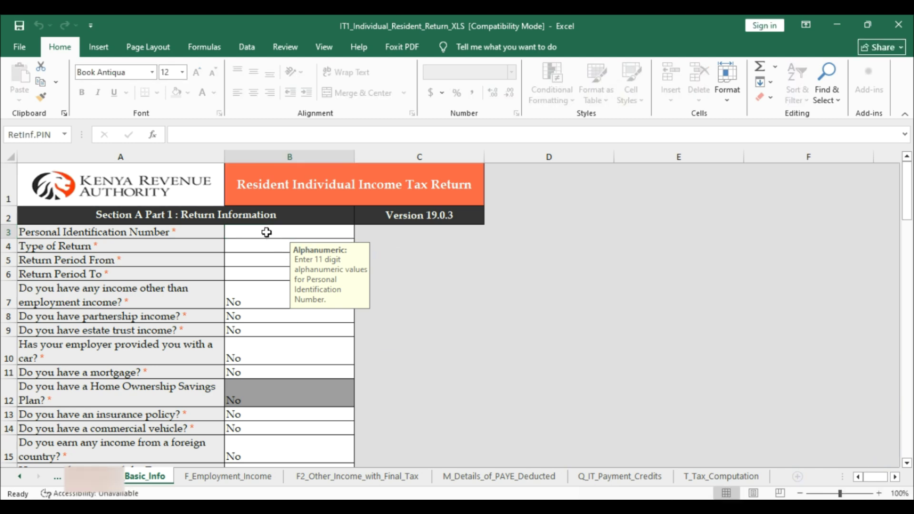
# - Enter the taxpayer's PIN in cell B3 of Basic_Info
pyautogui.write('A')
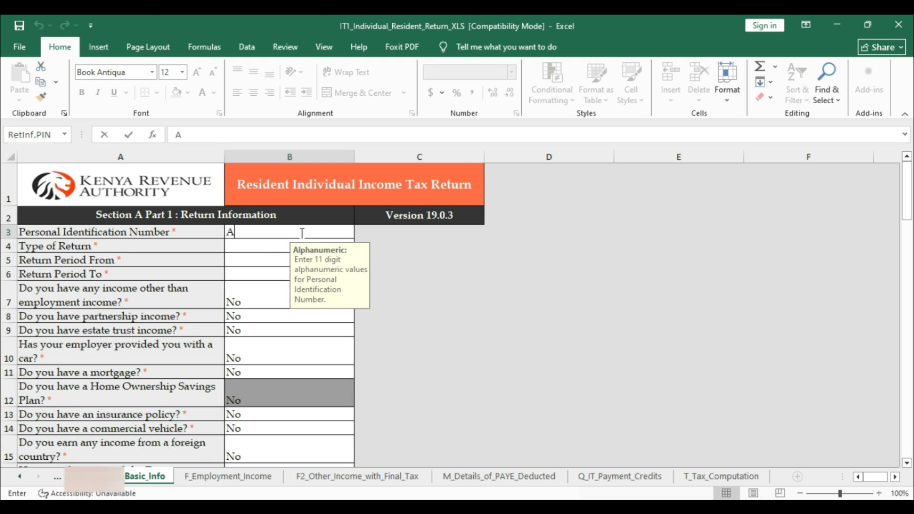
pyautogui.write('00')
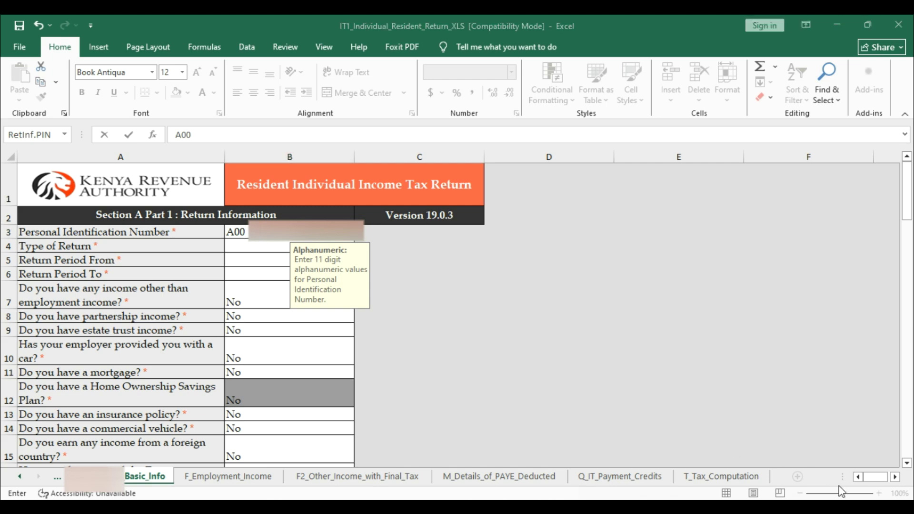
pyautogui.click(246, 232)
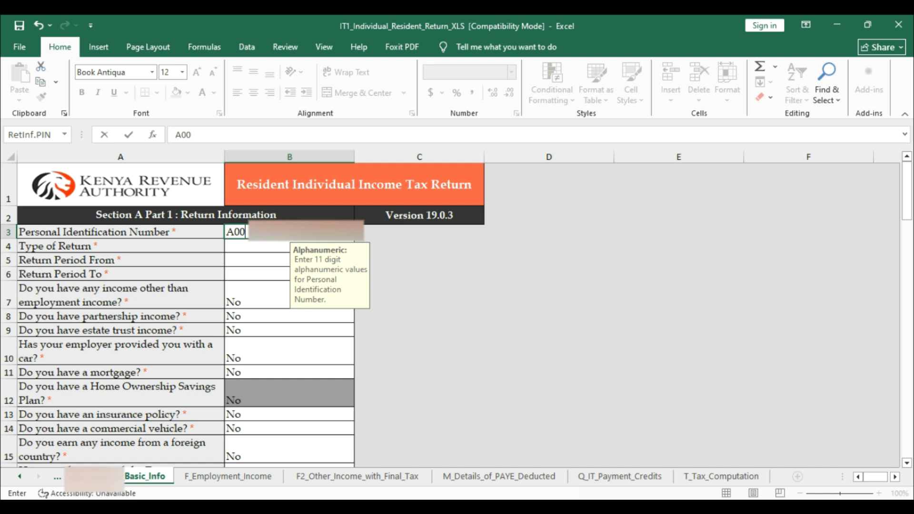
pyautogui.press('Return')
# - Set Type of Return to Original and the return period from 01/01/2025 to 31/12/2025
pyautogui.click(360, 246)
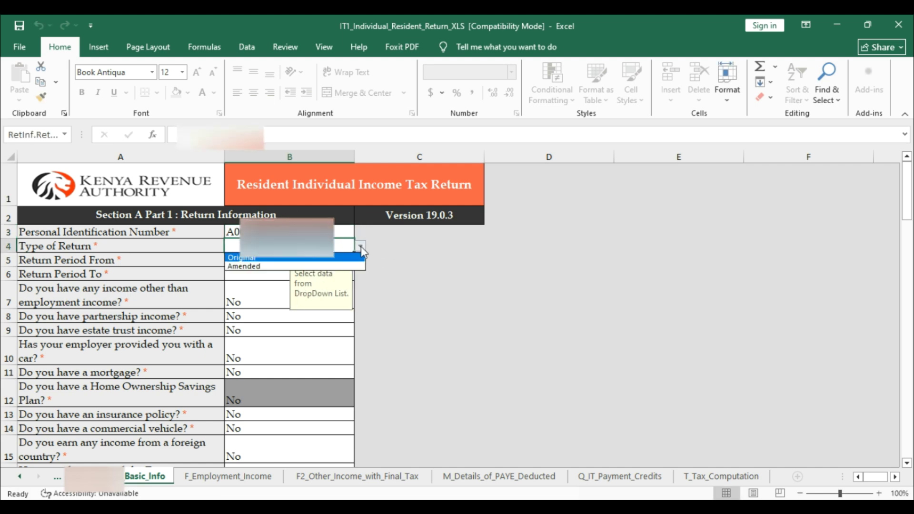
pyautogui.click(270, 259)
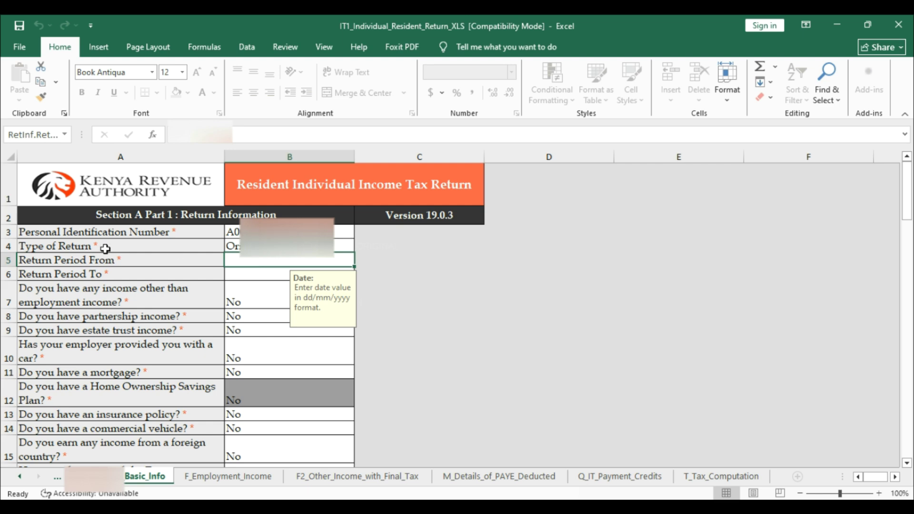
pyautogui.write('0')
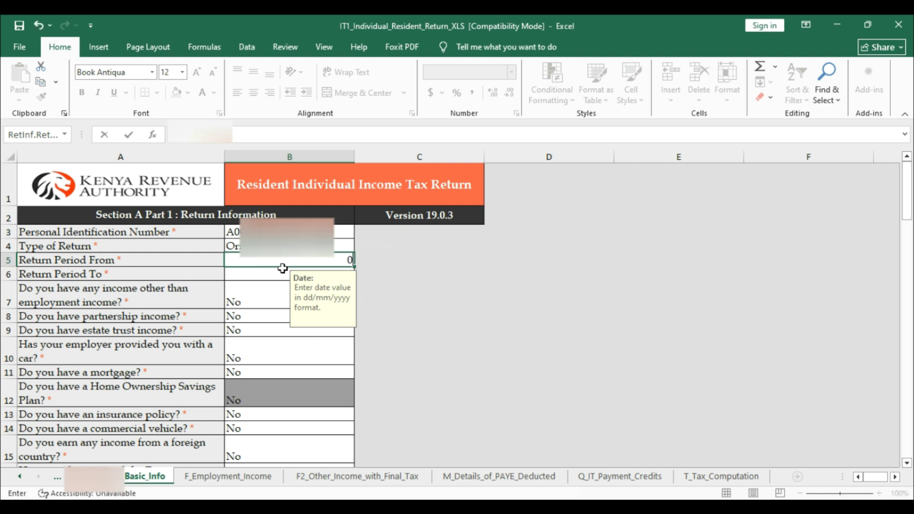
pyautogui.write('1/01/2025')
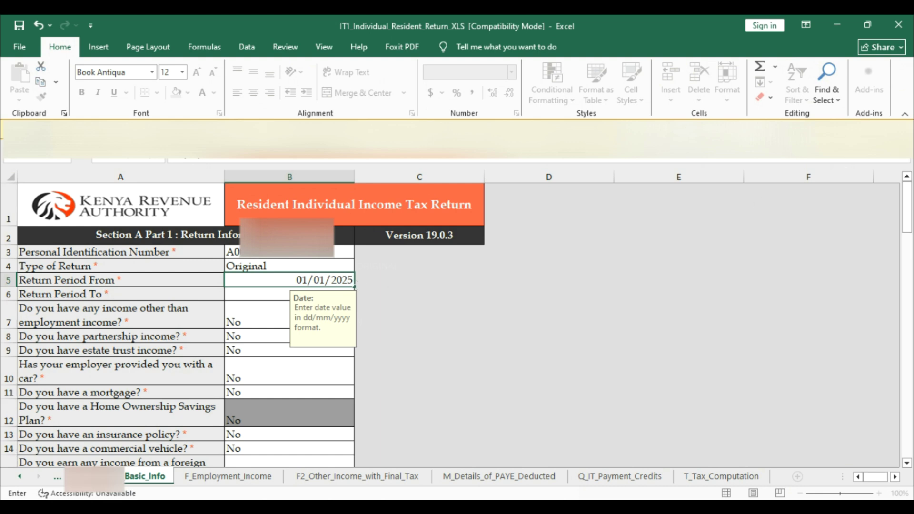
pyautogui.press('Return')
pyautogui.click(320, 270)
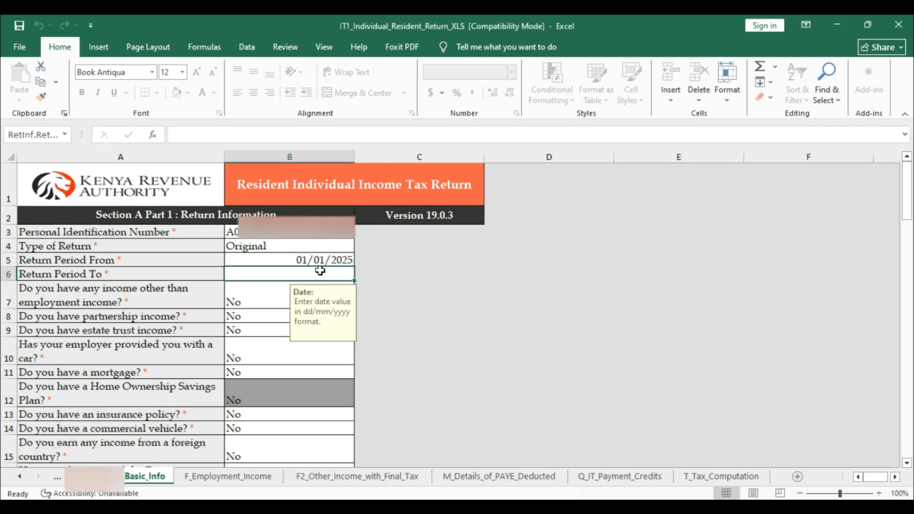
pyautogui.write('12')
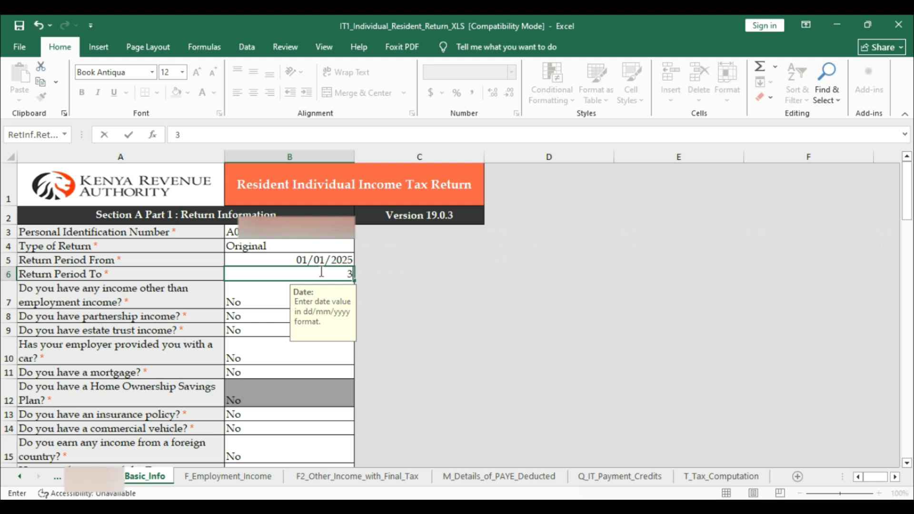
pyautogui.write('/12/2025')
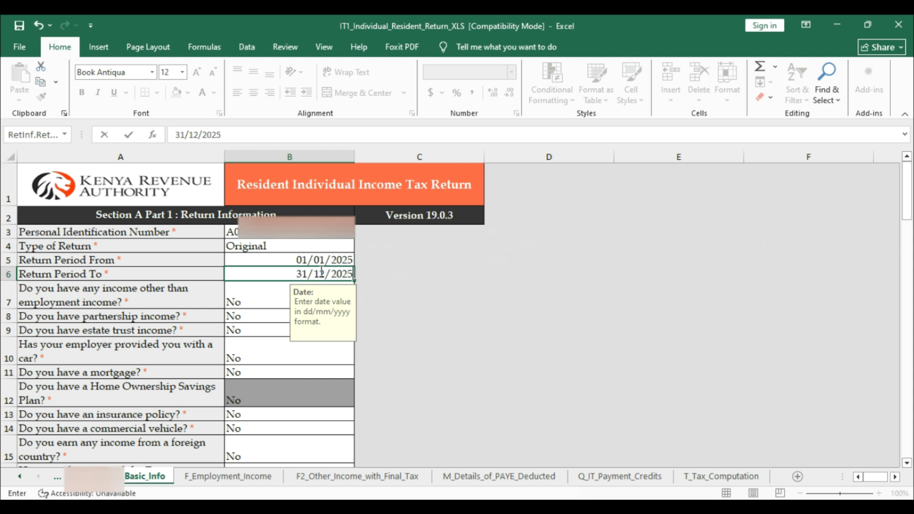
pyautogui.click(410, 284)
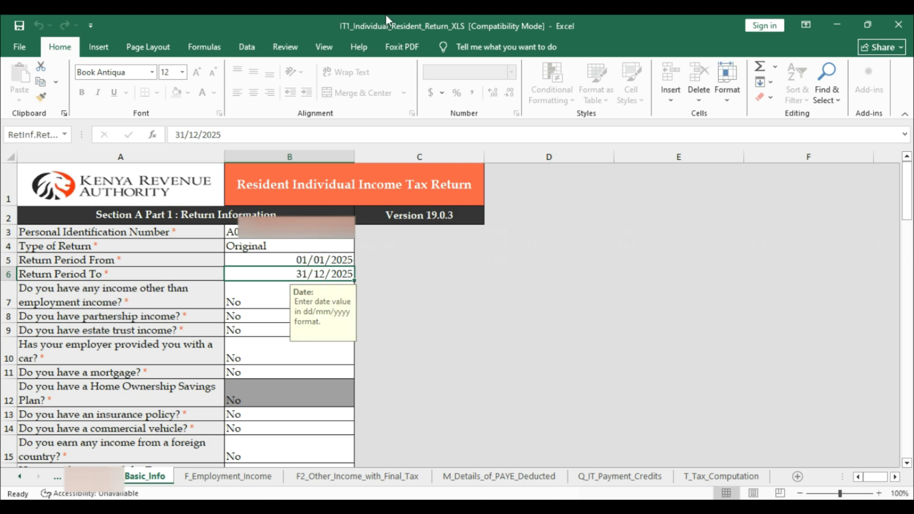
pyautogui.scroll(-20, 221, 288)
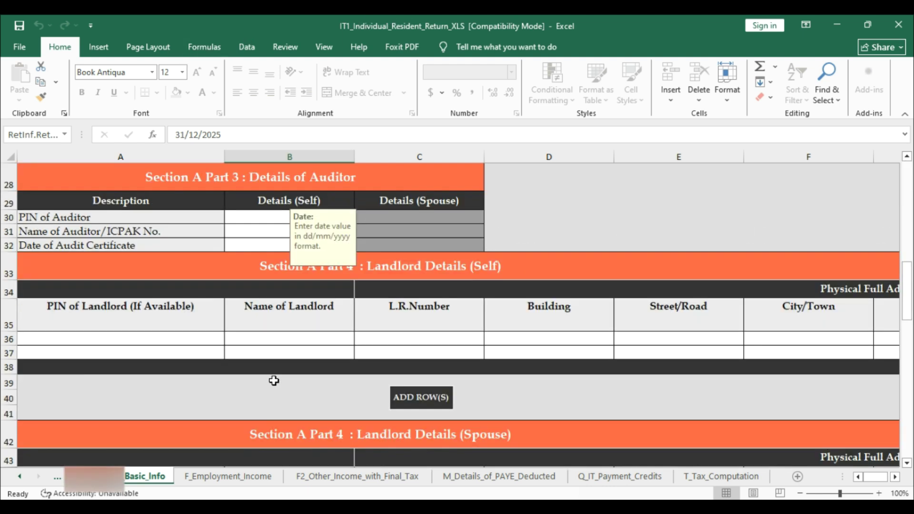
pyautogui.scroll(-5, 383, 404)
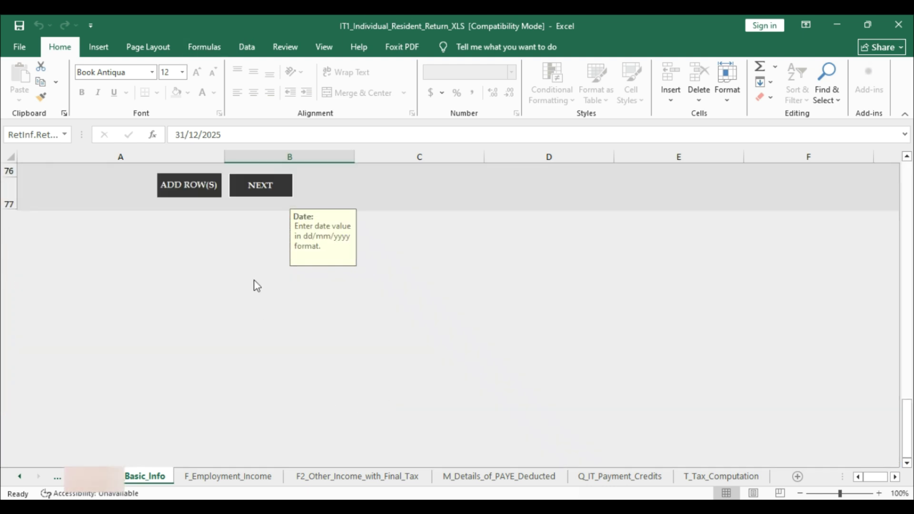
# - On F_Employment_Income, enter the employer's PIN and name in the first Section F row
pyautogui.click(267, 185)
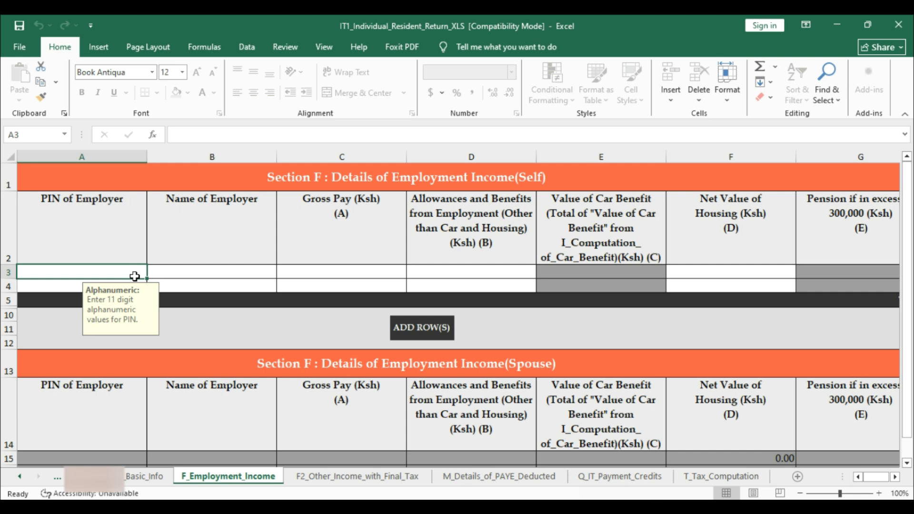
pyautogui.write('P')
pyautogui.write('051')
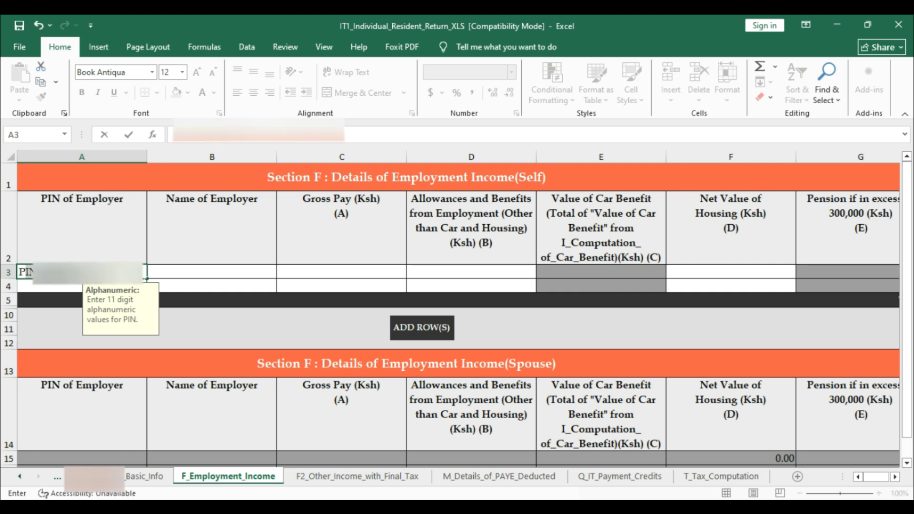
pyautogui.write('0')
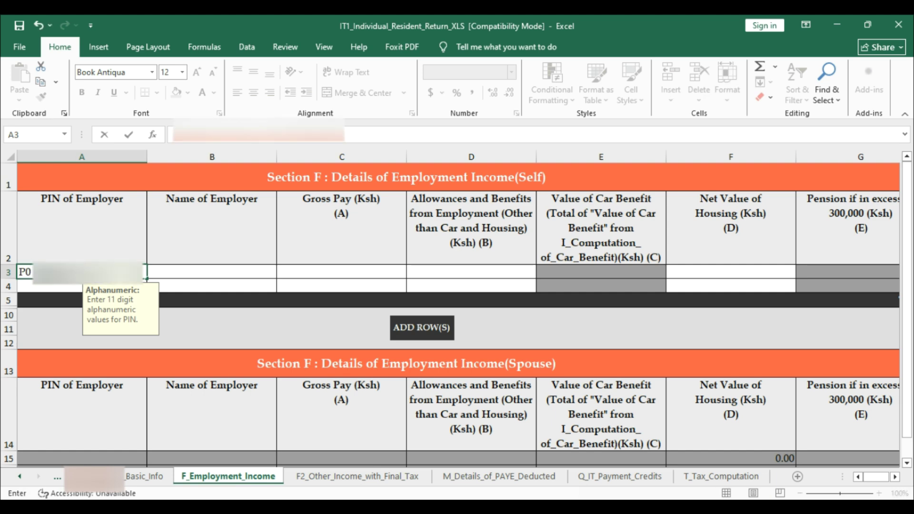
pyautogui.press('Tab')
pyautogui.write('N')
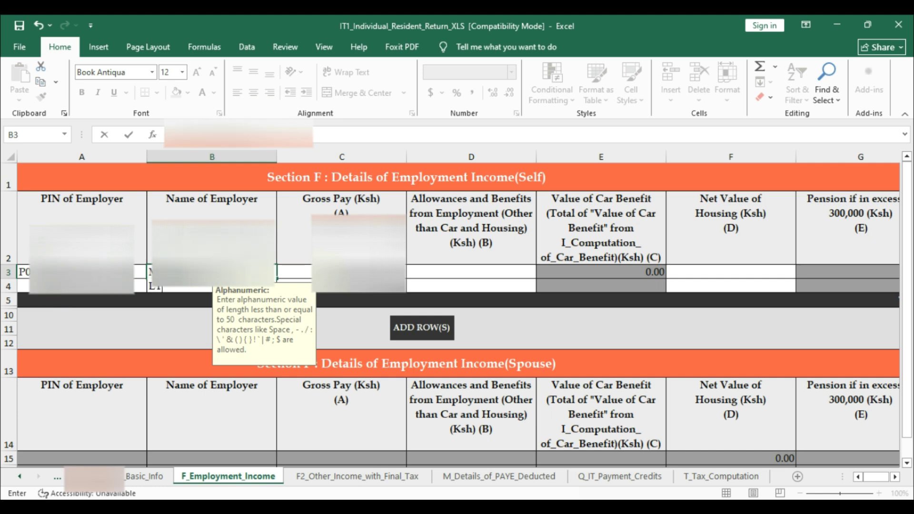
pyautogui.press('Tab')
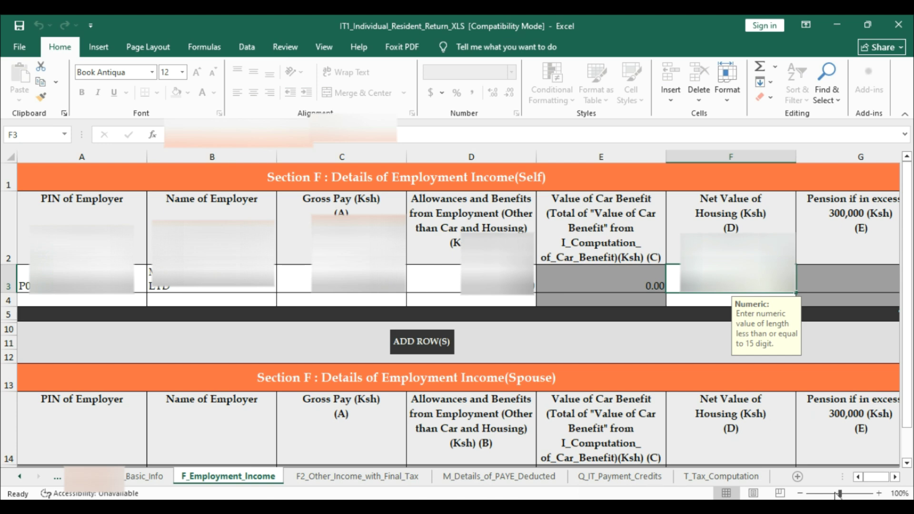
pyautogui.scroll(-3, 810, 316)
pyautogui.scroll(3, 592, 367)
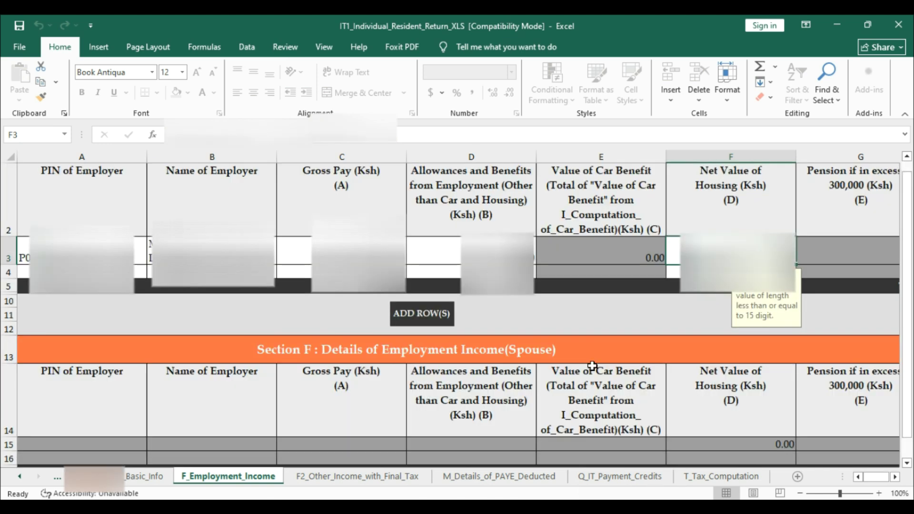
pyautogui.scroll(-3, 329, 335)
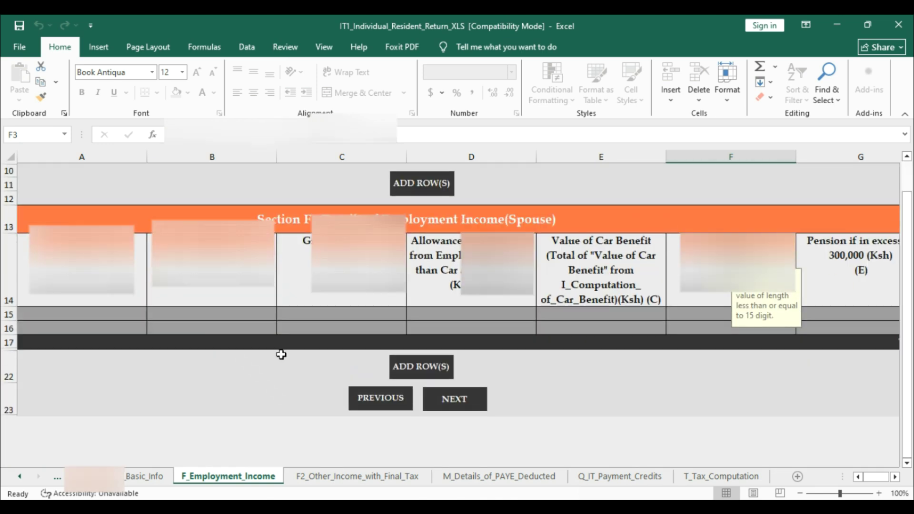
# - Skip F2_Other_Income_with_Final_Tax and paste the employer details into M_Details_of_PAYE_Deducted
pyautogui.click(467, 406)
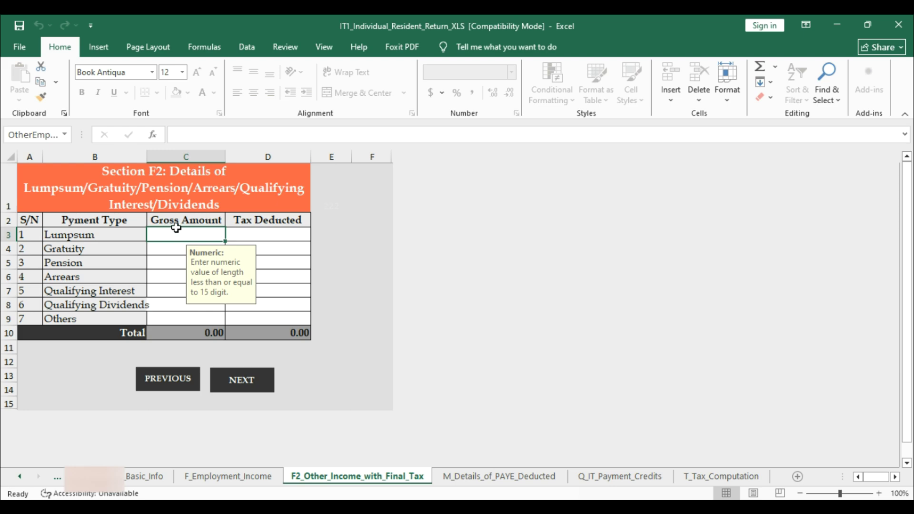
pyautogui.click(249, 387)
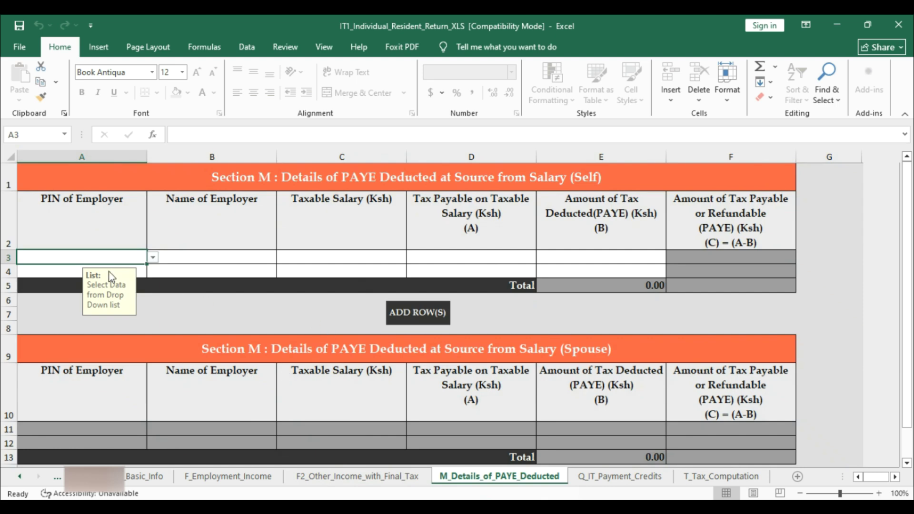
pyautogui.hotkey('ctrl', 'v')
# - Choose the employer PIN from A3's list and fill in the employer name, taxable salary and tax payable in row 3
pyautogui.hotkey('alt', 'Down')
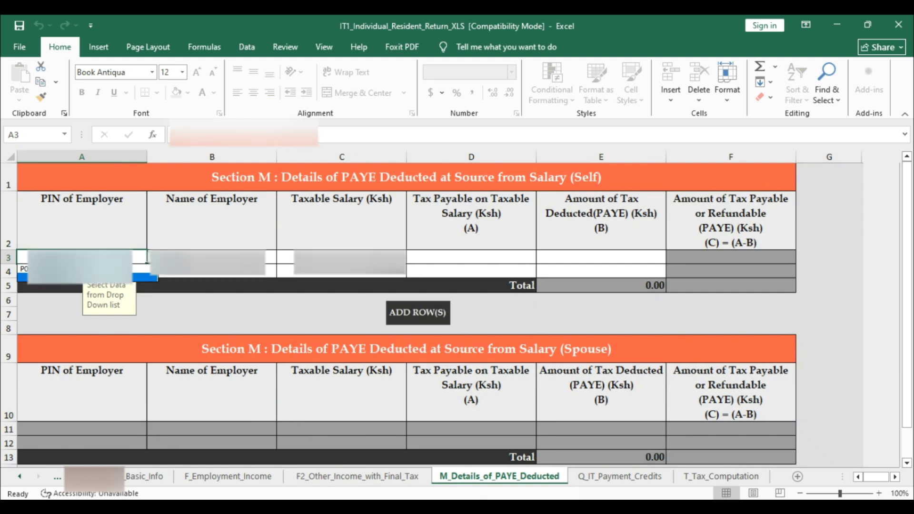
pyautogui.press('Up')
pyautogui.press('Return')
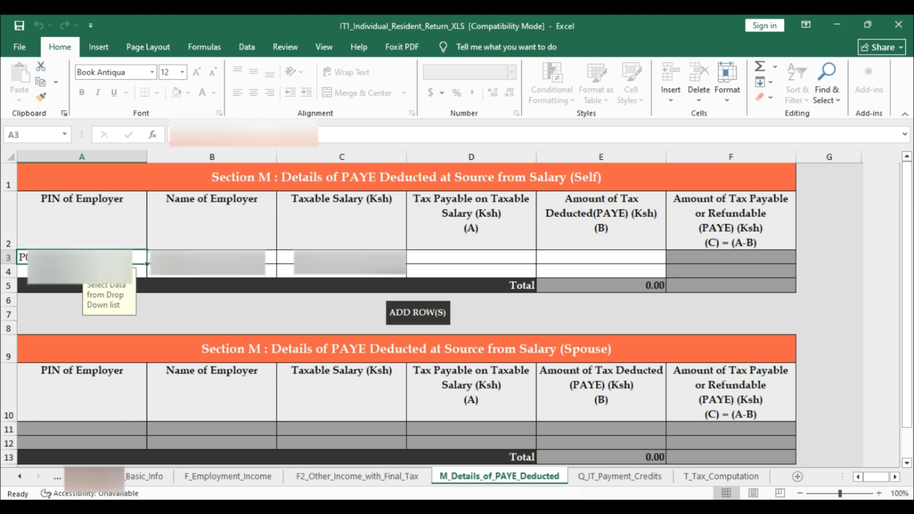
pyautogui.press('Tab')
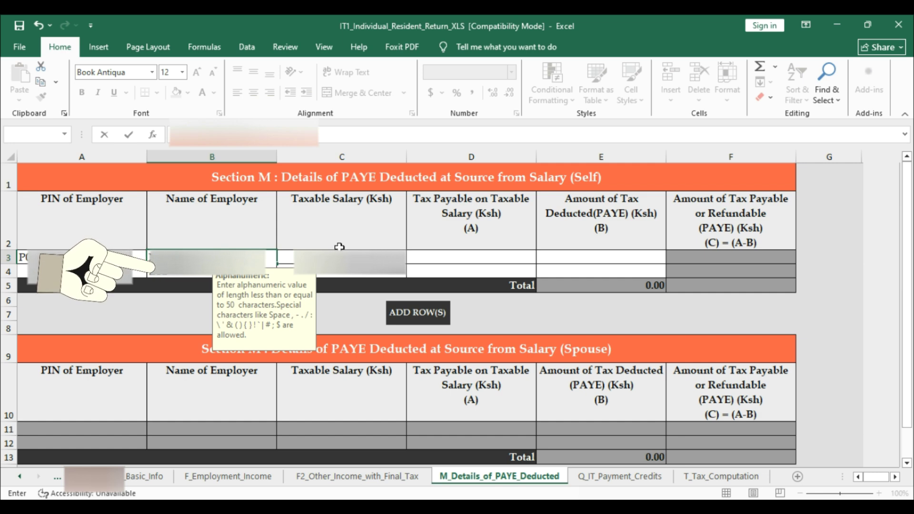
pyautogui.press('Tab')
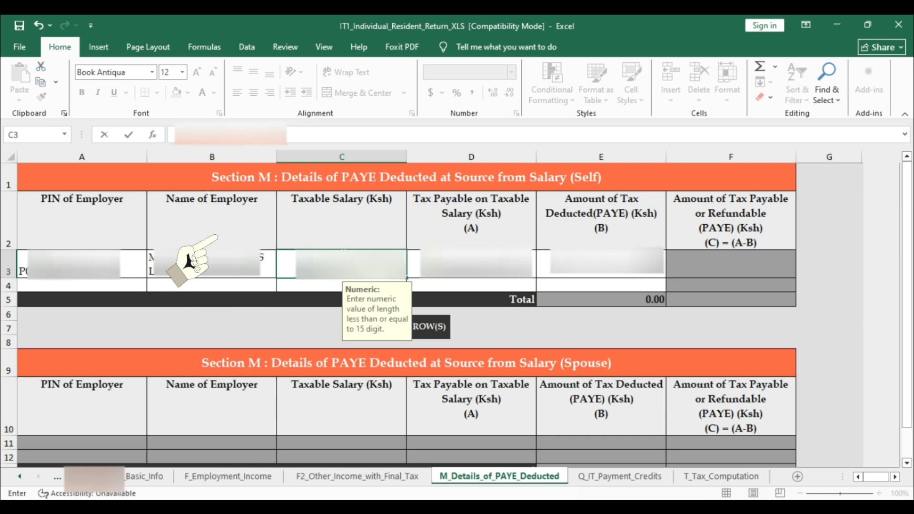
pyautogui.click(471, 263)
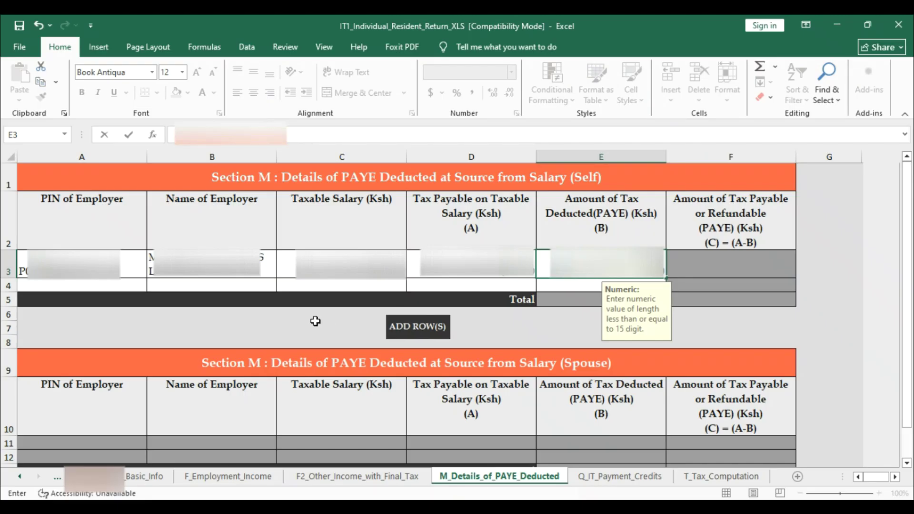
# - Commit the PAYE deducted amount and go on to the Q_IT_Payment_Credits sheet
pyautogui.scroll(-2, 195, 332)
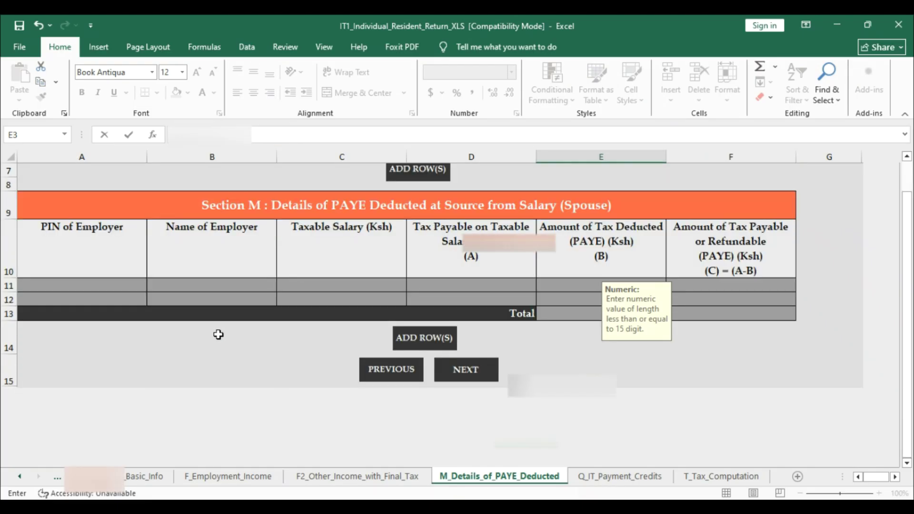
pyautogui.click(425, 366)
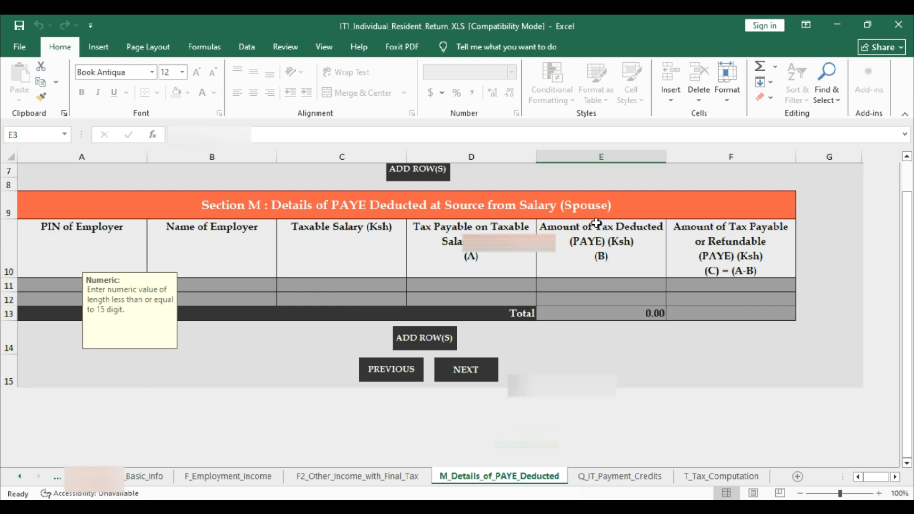
pyautogui.scroll(-1, 450, 307)
pyautogui.scroll(1, 457, 329)
pyautogui.click(480, 381)
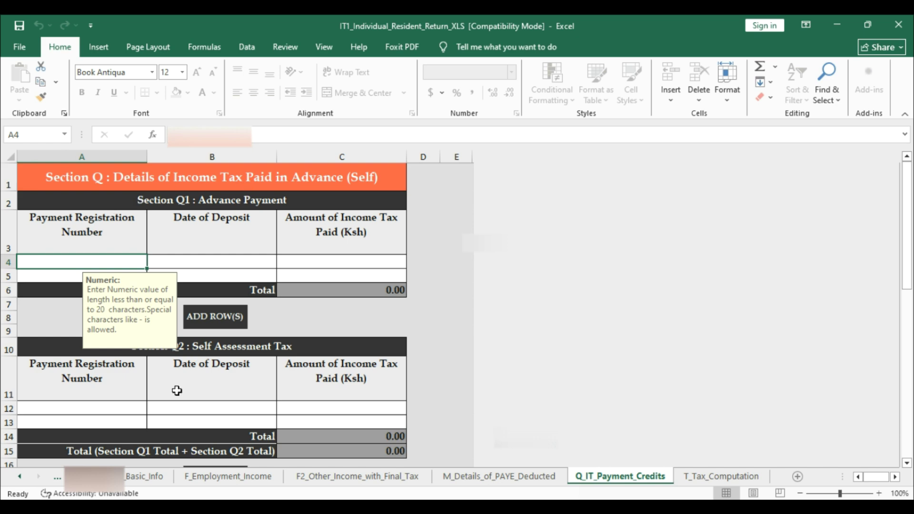
# - Skip the empty payment credits tables and continue to the T_Tax_Computation sheet
pyautogui.scroll(-1, 272, 382)
pyautogui.scroll(-8, 272, 381)
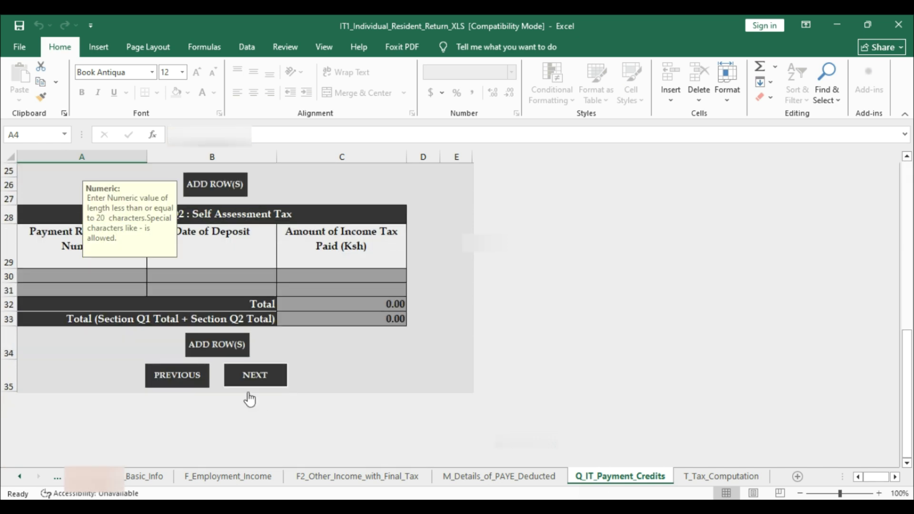
pyautogui.click(252, 376)
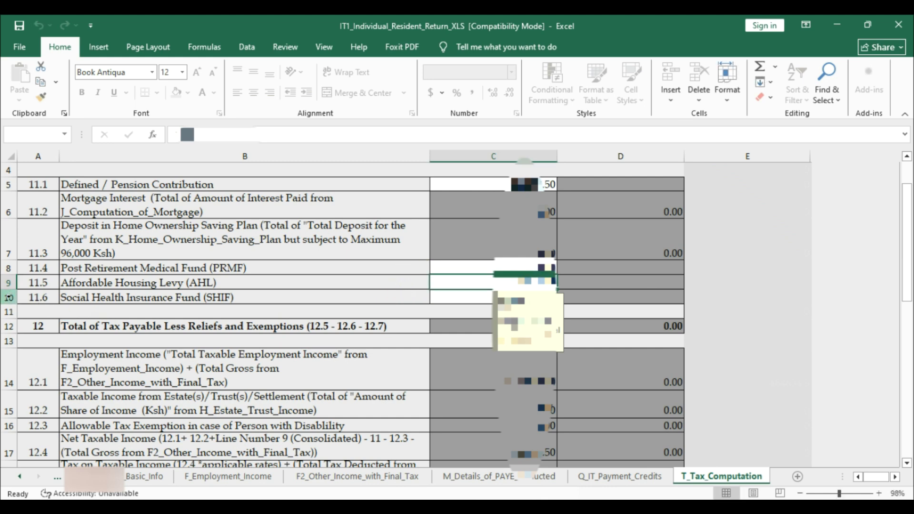
# - Enter the AHL amount (1.5% of basic salary) in C9 and SHIF (2.75%) in C10
pyautogui.click(485, 298)
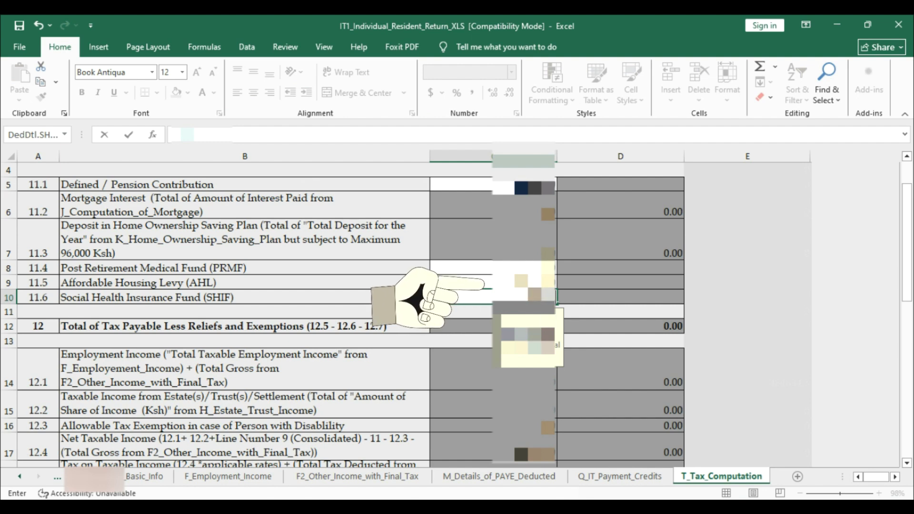
pyautogui.press('Escape')
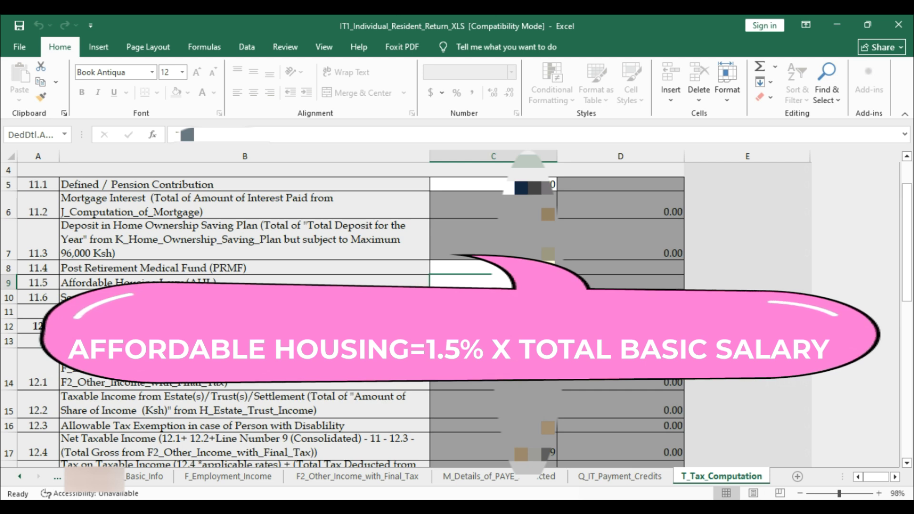
pyautogui.scroll(-1, 458, 310)
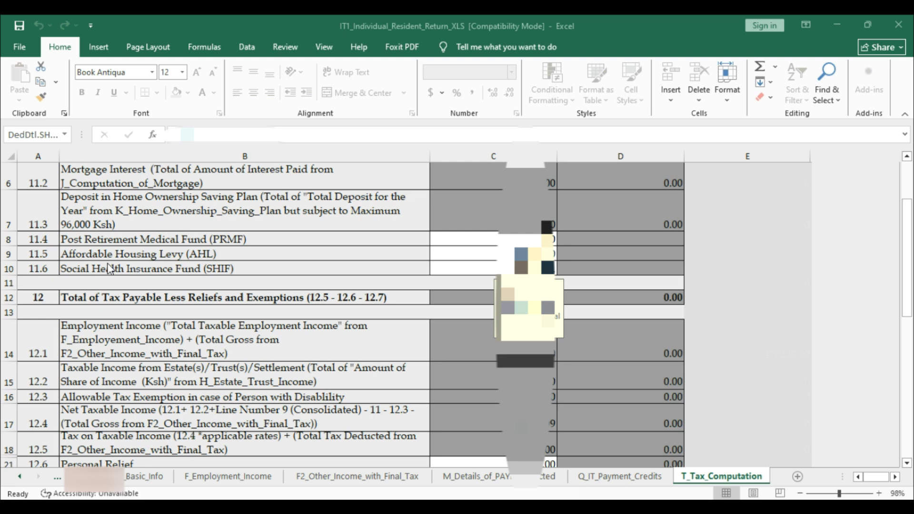
pyautogui.click(457, 268)
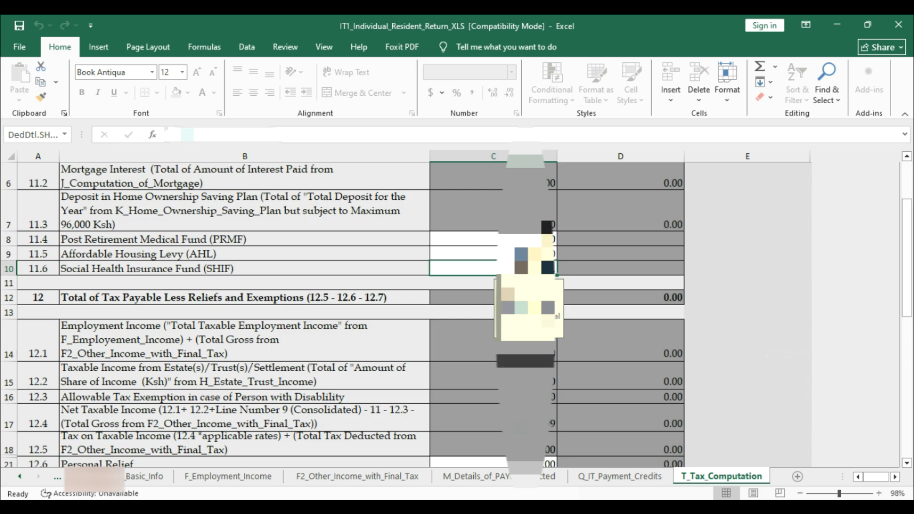
pyautogui.scroll(-10, 343, 314)
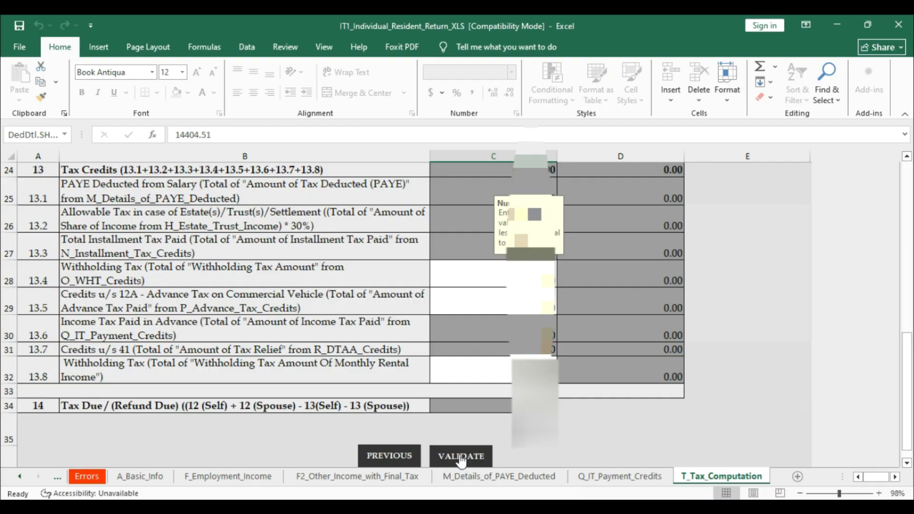
# - Run VALIDATE on the T_Tax_Computation sheet to check the completed return
pyautogui.click(460, 457)
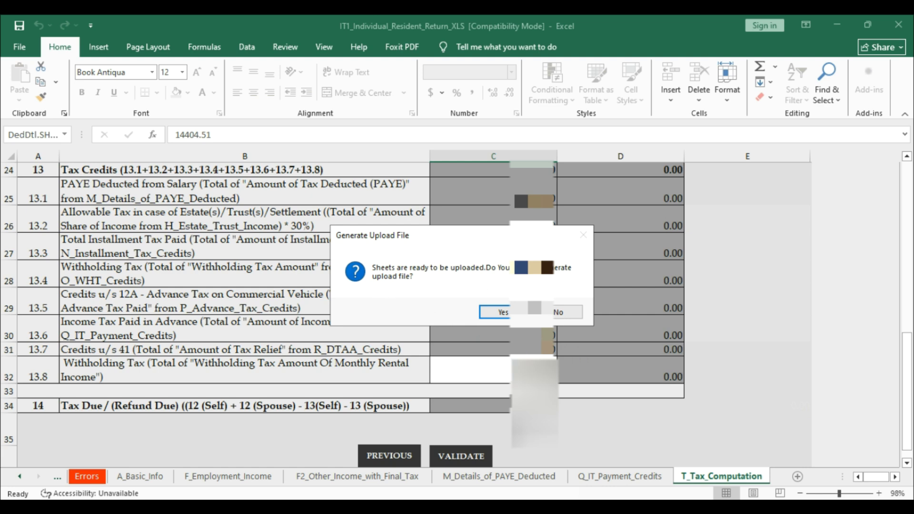
# - Confirm generating the upload zip and dismiss the Documents-folder location message
pyautogui.click(495, 312)
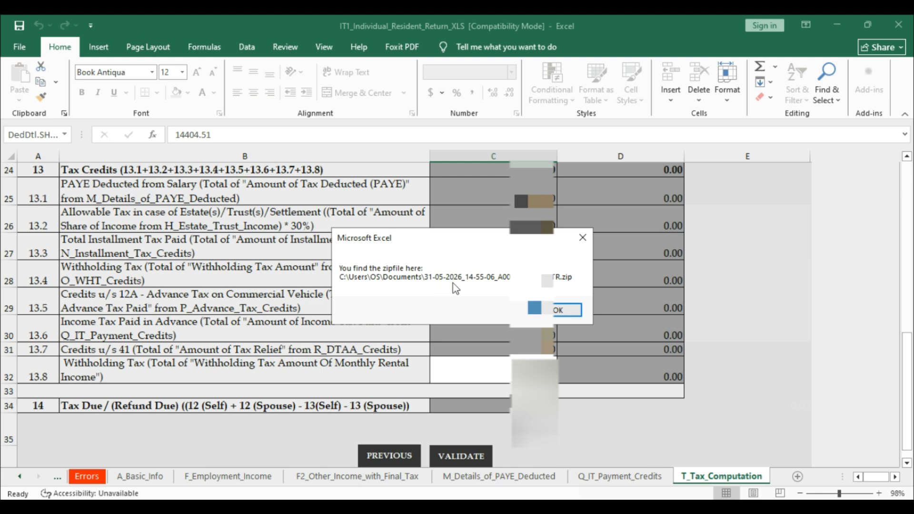
pyautogui.click(562, 312)
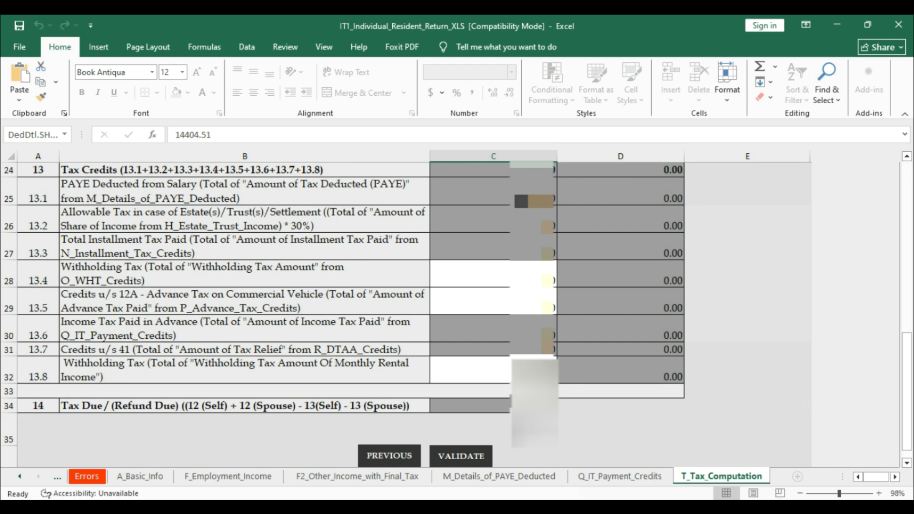
# - In the browser, attach the 31-05-2026 return zip from the Documents folder to the Upload Form
pyautogui.click(469, 457)
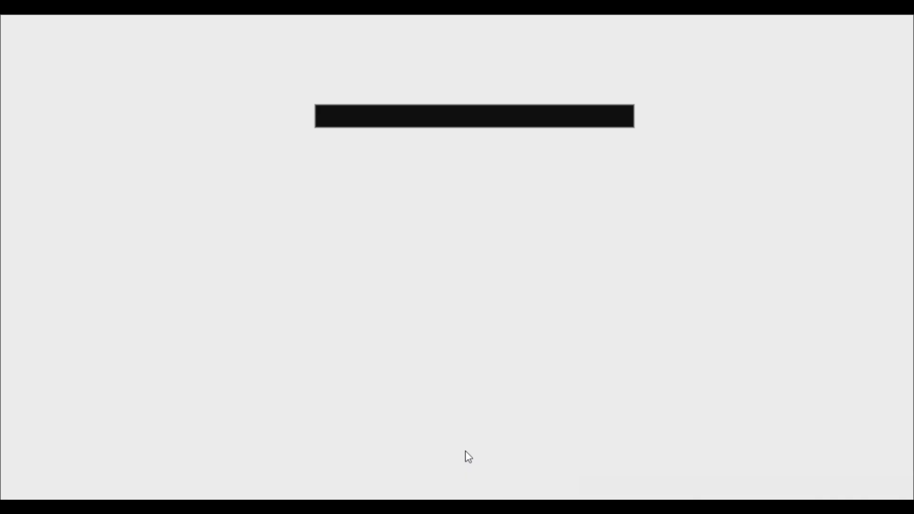
pyautogui.scroll(-1, 343, 376)
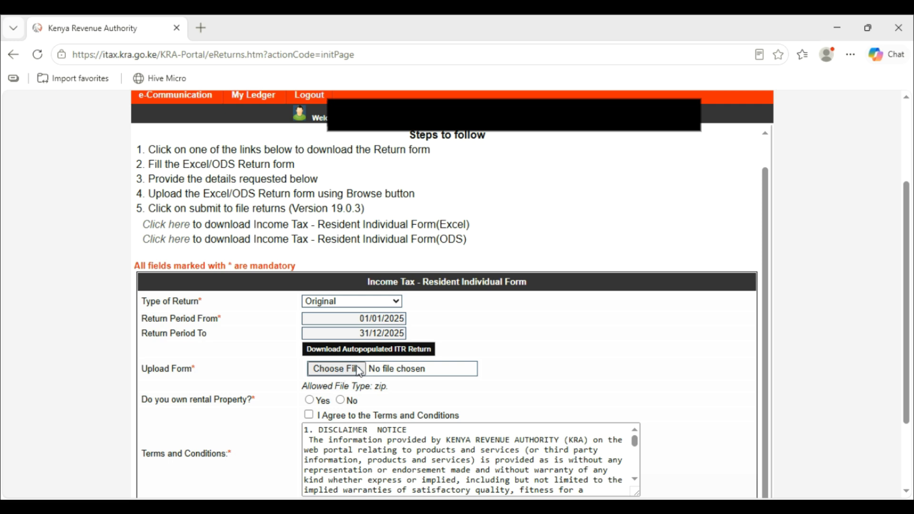
pyautogui.click(360, 372)
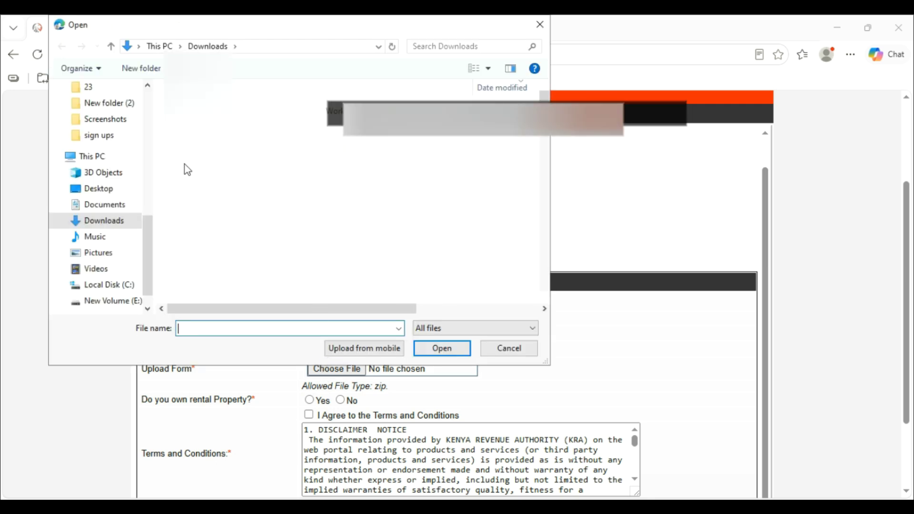
pyautogui.click(98, 286)
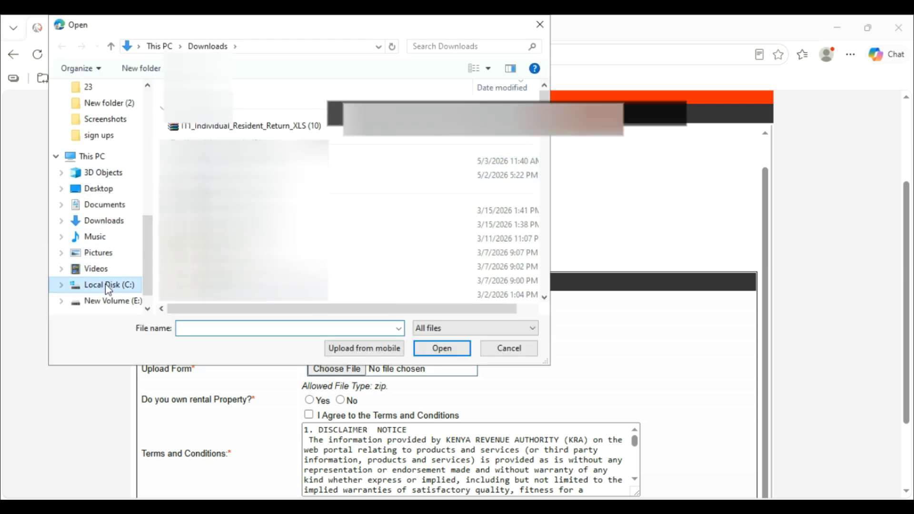
pyautogui.doubleClick(200, 236)
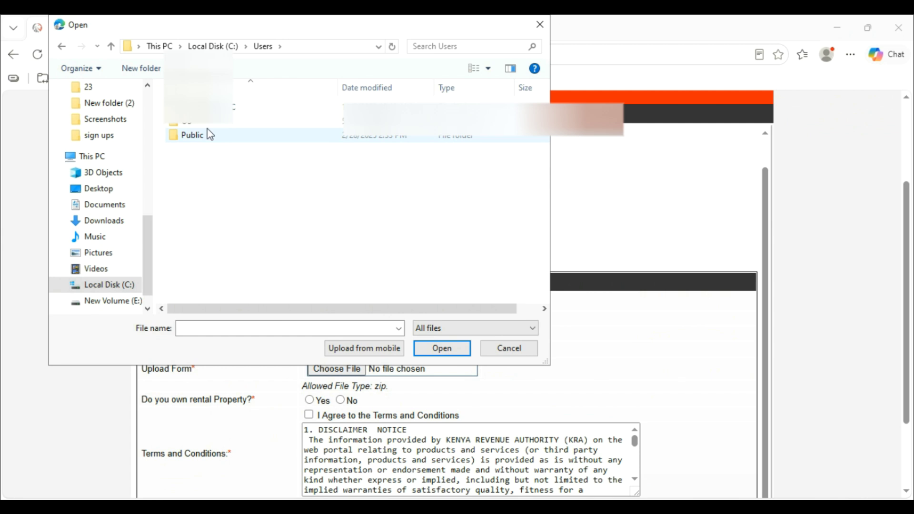
pyautogui.doubleClick(190, 123)
pyautogui.doubleClick(204, 206)
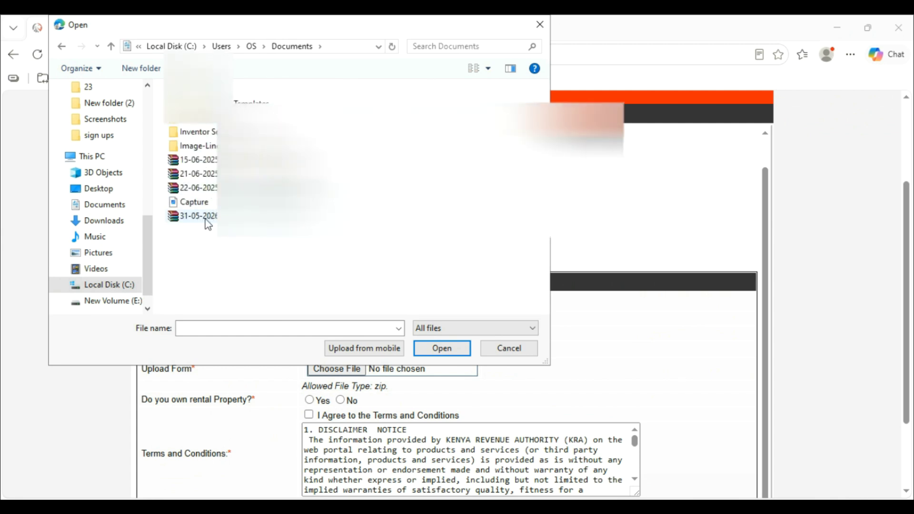
pyautogui.click(259, 216)
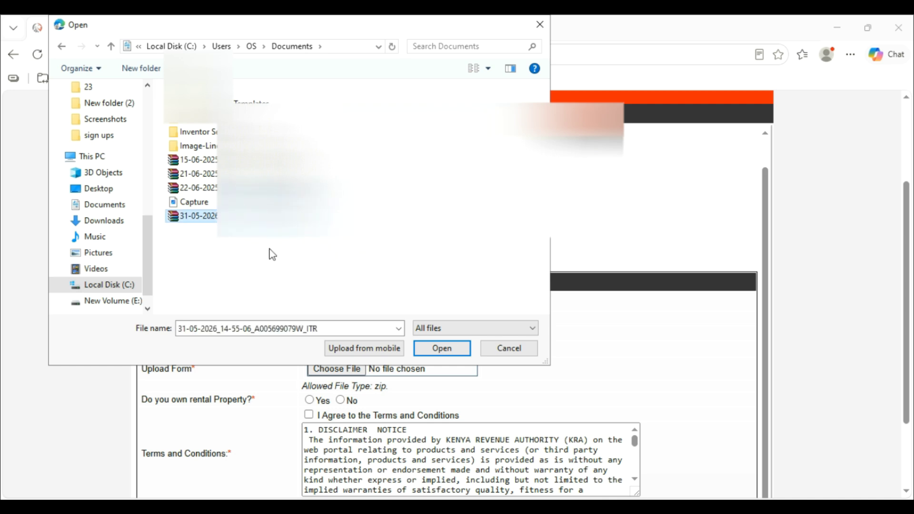
pyautogui.click(445, 351)
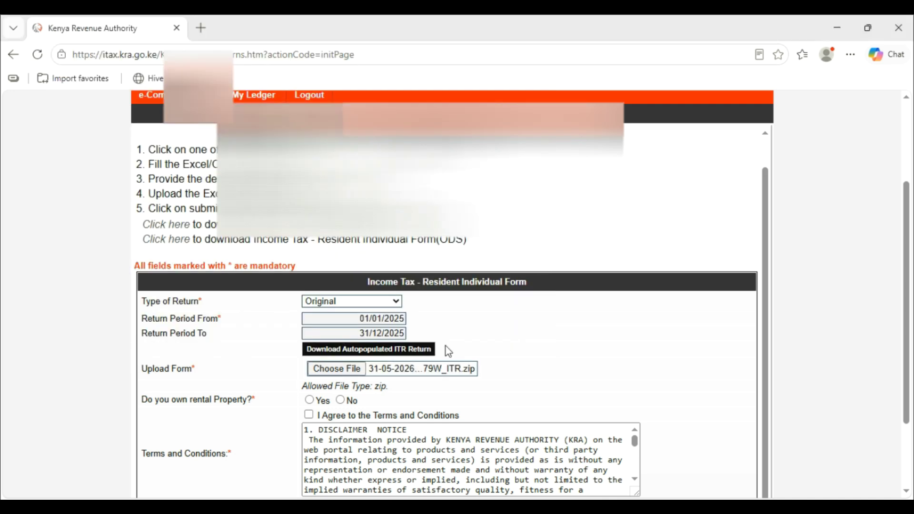
# - Submit the return, close the iTax survey popup, and download the returns receipt
pyautogui.scroll(-2, 439, 327)
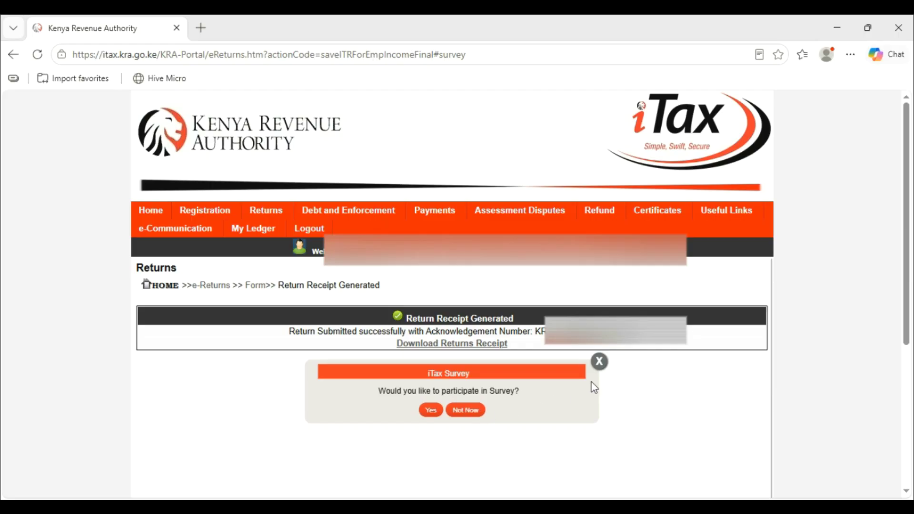
pyautogui.click(598, 360)
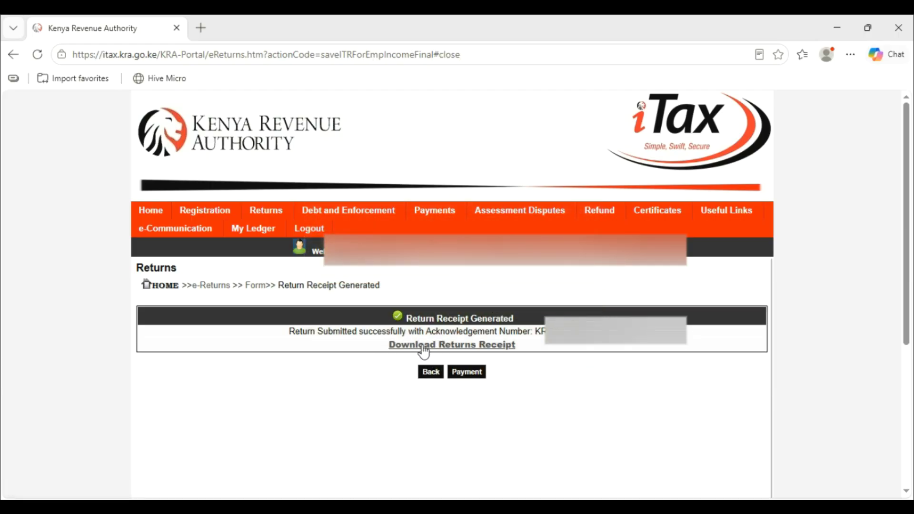
pyautogui.click(470, 352)
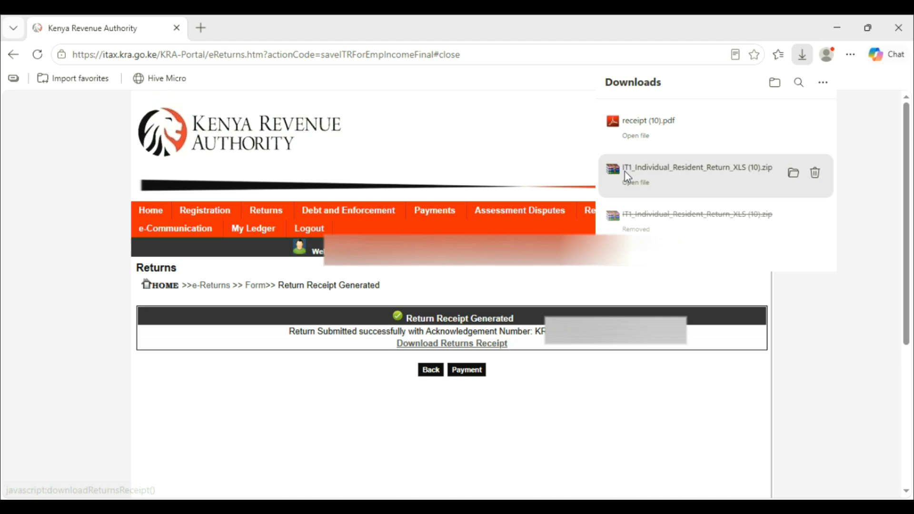
# - Open the 20 KB receipt (10) PDF from the Downloads folder in File Explorer
pyautogui.moveTo(227, 453)
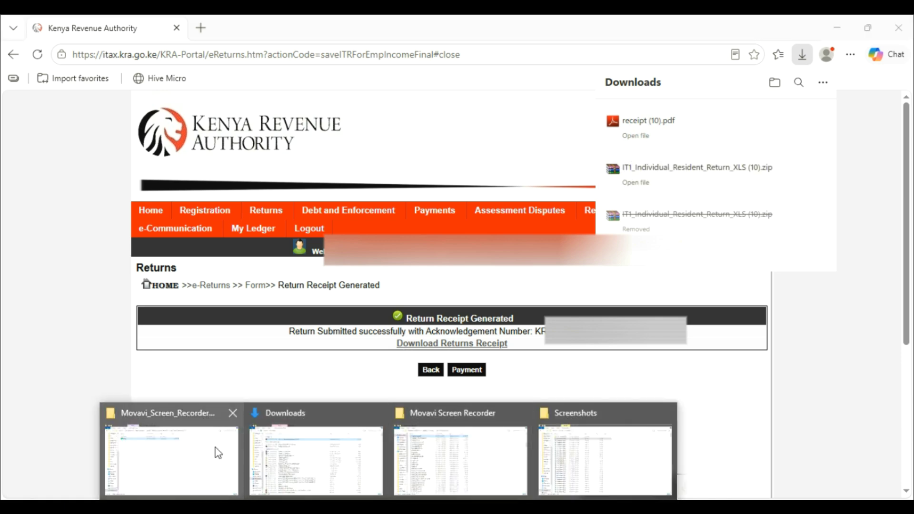
pyautogui.click(163, 453)
pyautogui.click(49, 386)
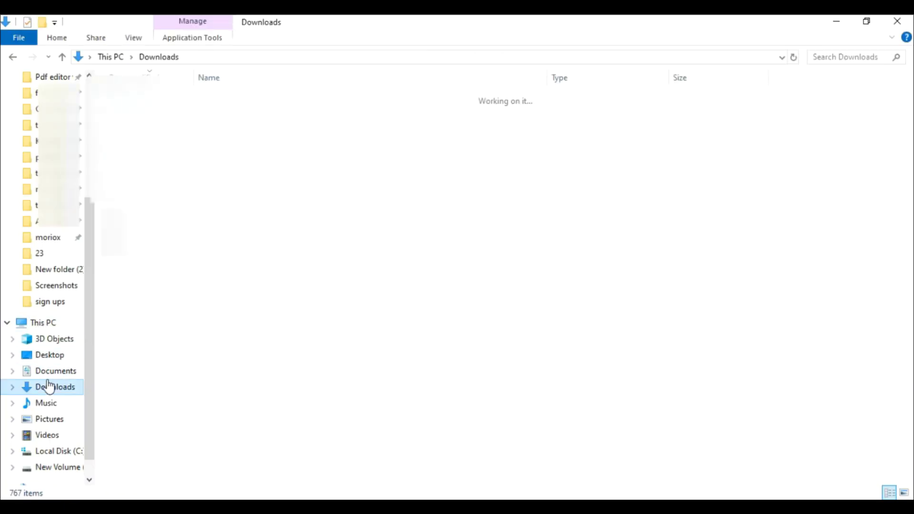
pyautogui.click(233, 119)
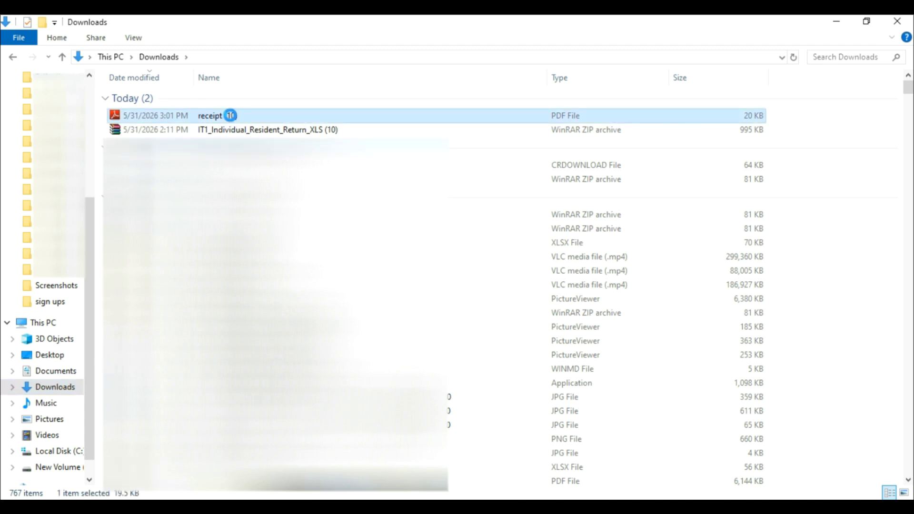
pyautogui.rightClick(232, 117)
pyautogui.click(278, 131)
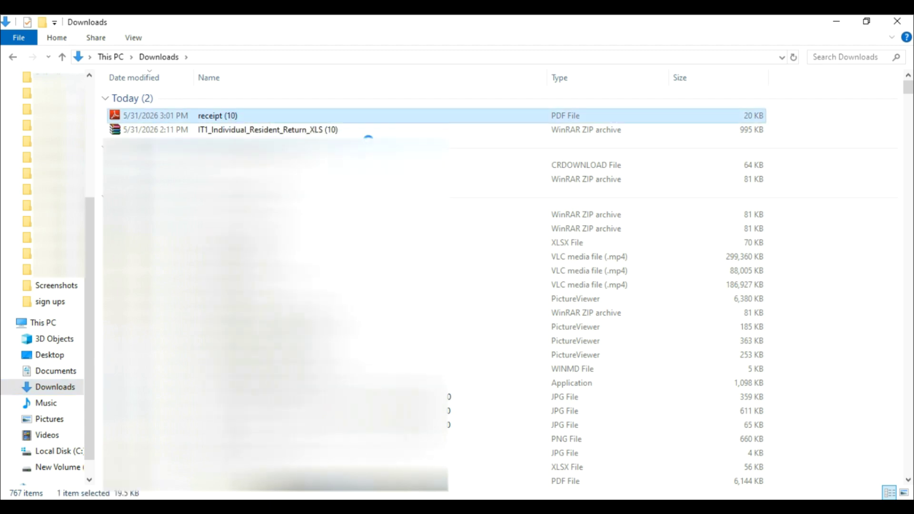